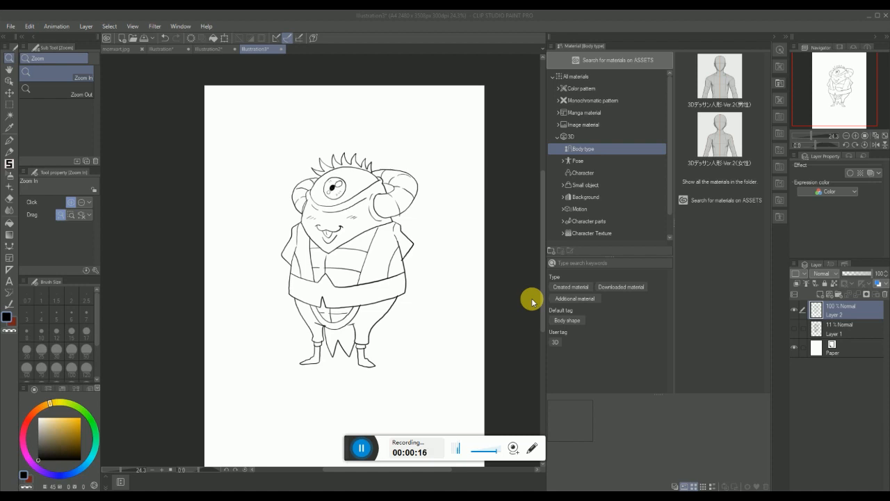
Auto-select the empty area around the character on the line art layer and invert the selection to cover the character
left_click(10, 116)
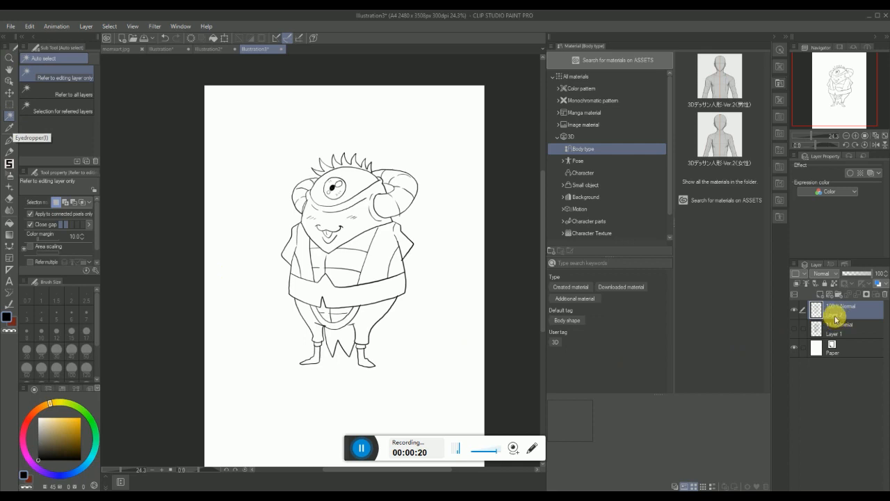
left_click(397, 340)
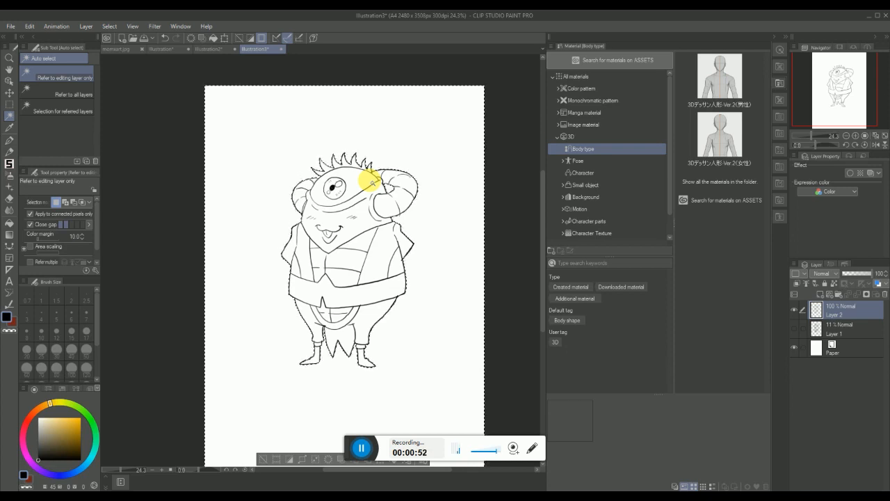
key("ctrl+shift+i")
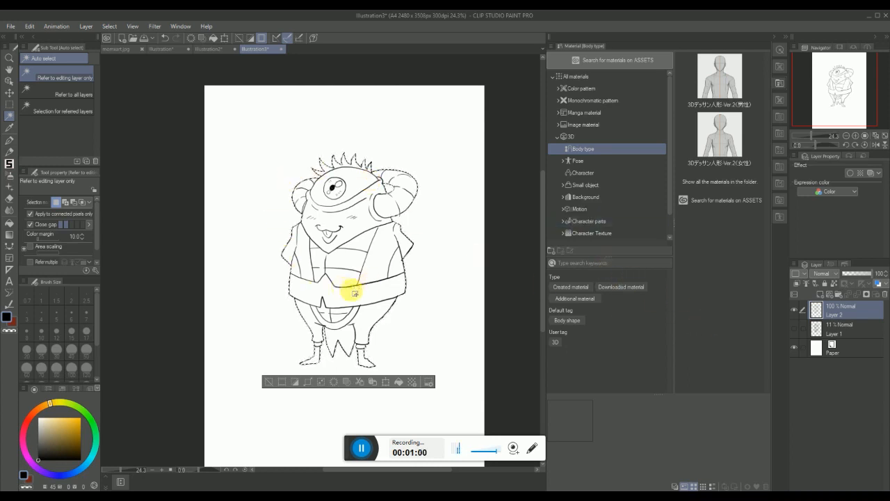
Create a raster layer between the line art and the hidden sketch layer and name it "base color"
left_click(840, 325)
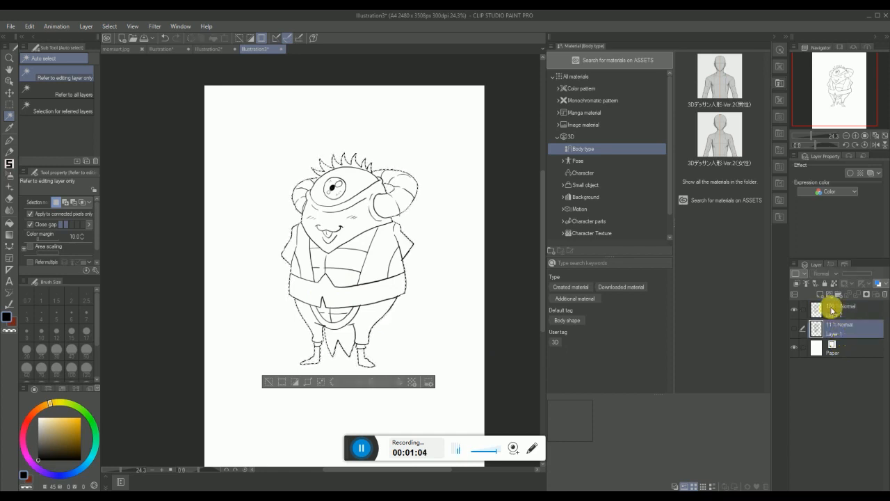
left_click(820, 294)
right_click(831, 340)
left_click(831, 339)
double_click(828, 332)
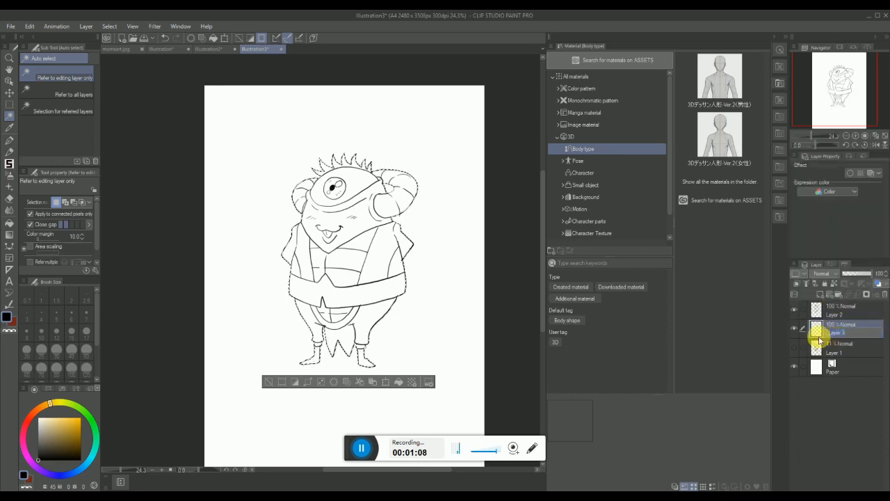
type("lla")
key("BackSpace")
key("BackSpace")
key("BackSpace")
type("babi")
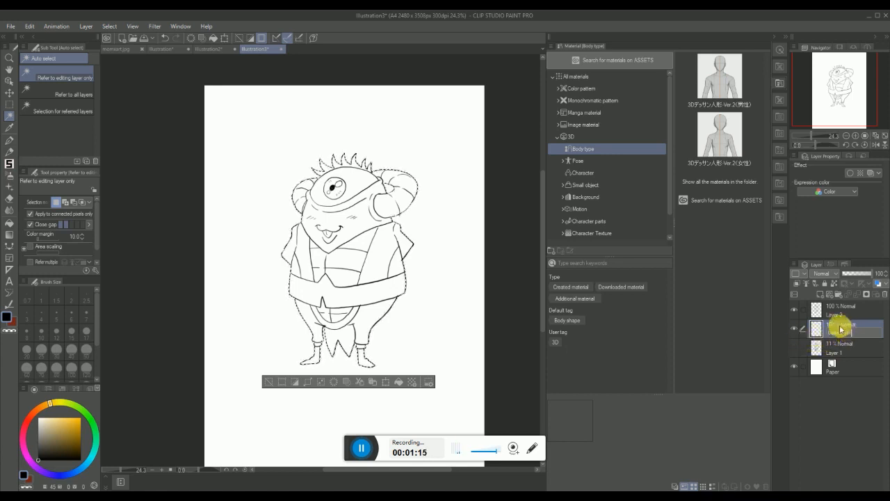
key("Return")
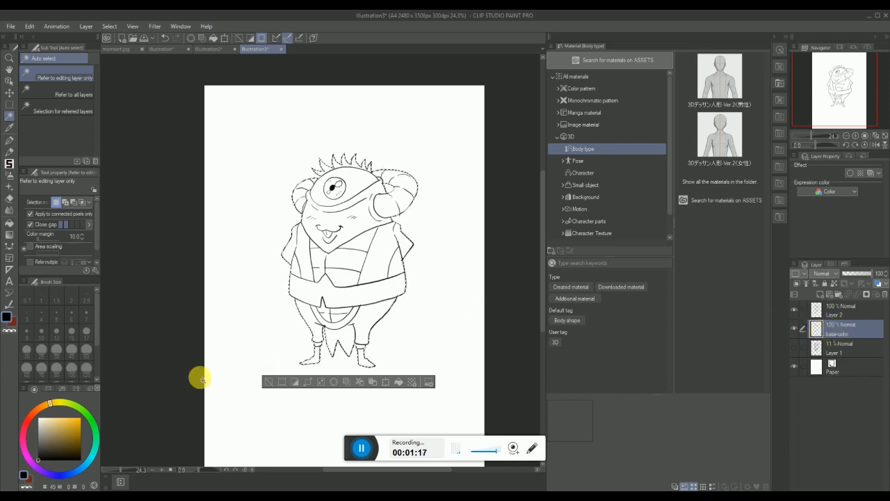
Fill the selected character silhouette with a muted green on the base color layer and deselect
left_click(96, 434)
left_click(60, 432)
left_click(9, 222)
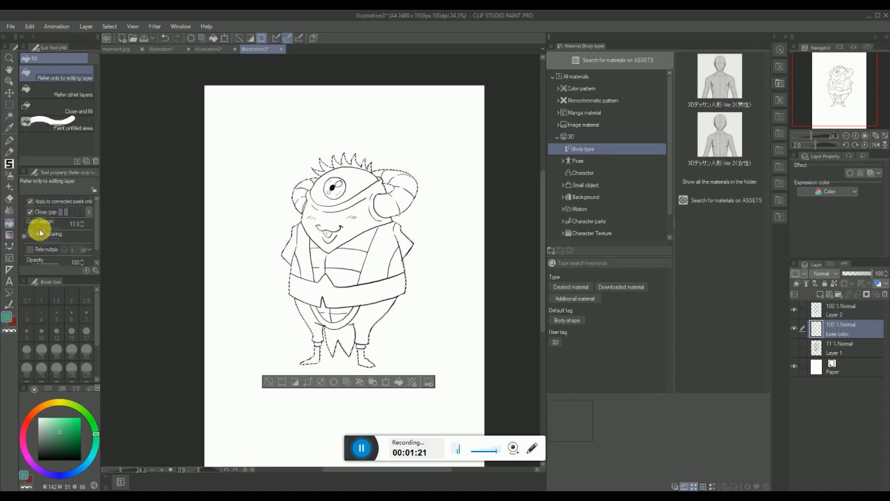
left_click(357, 235)
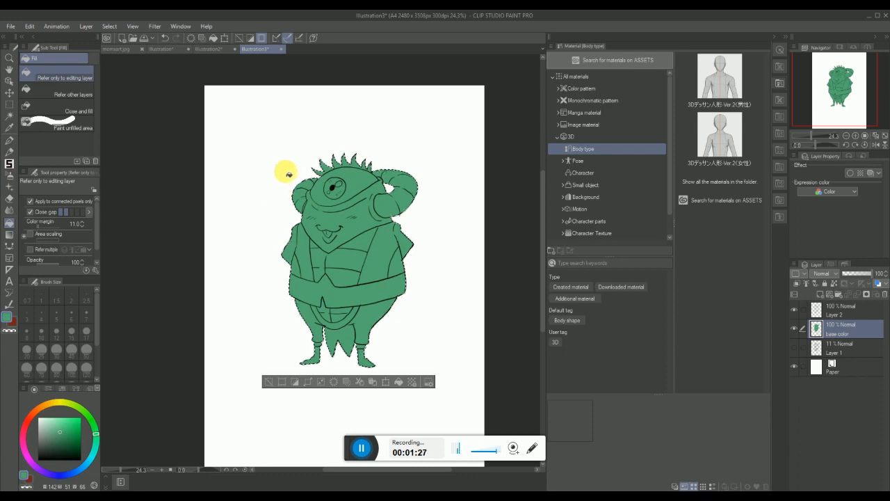
key("ctrl+d")
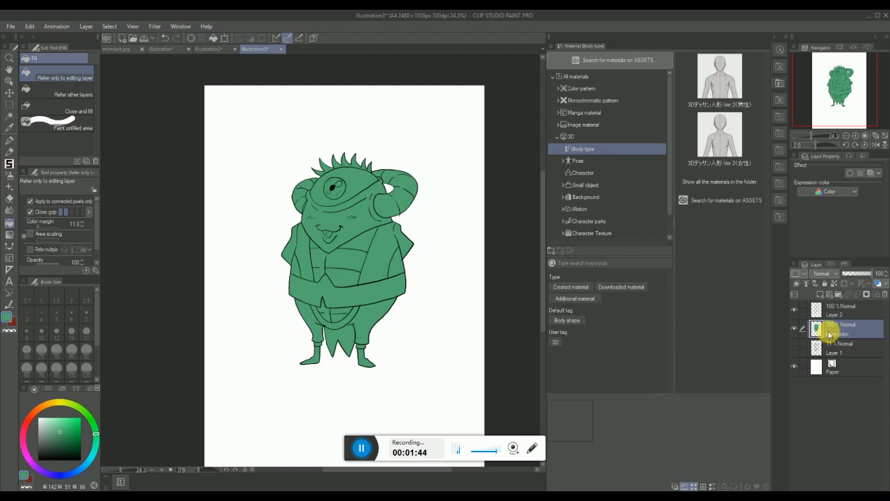
Add a "primary colors" layer above base color and clip it to the layer below
left_click(822, 299)
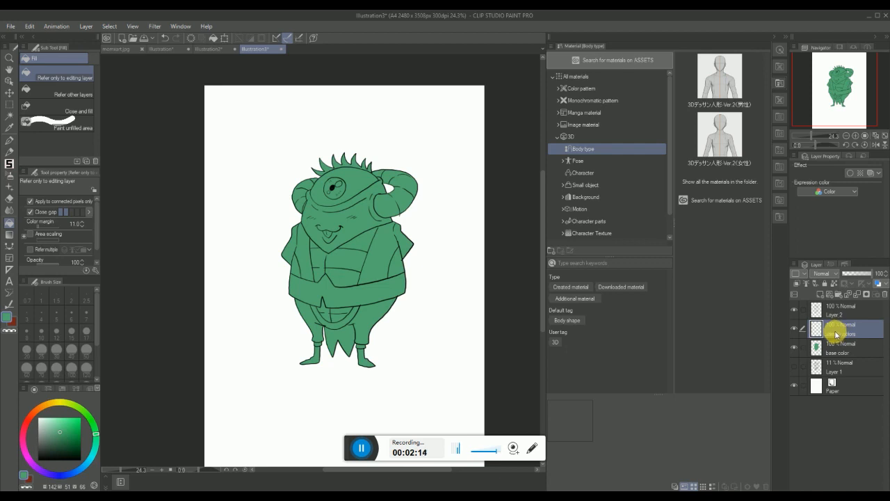
right_click(834, 332)
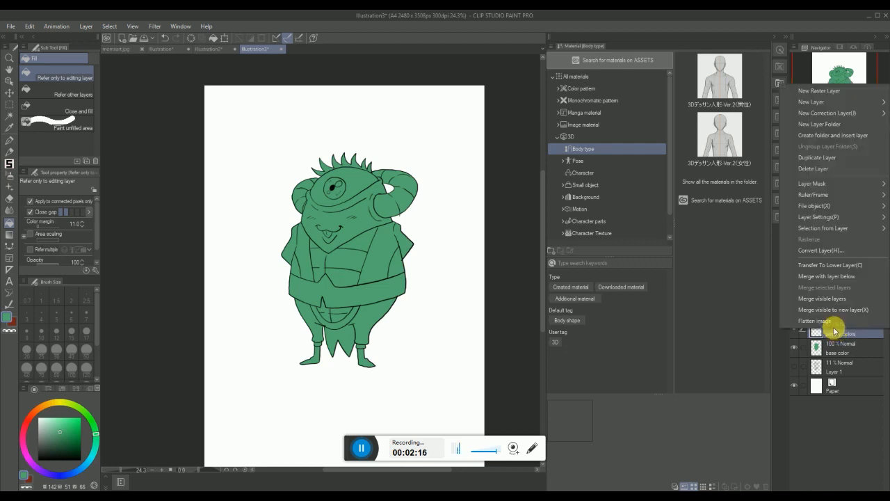
mouse_move(826, 221)
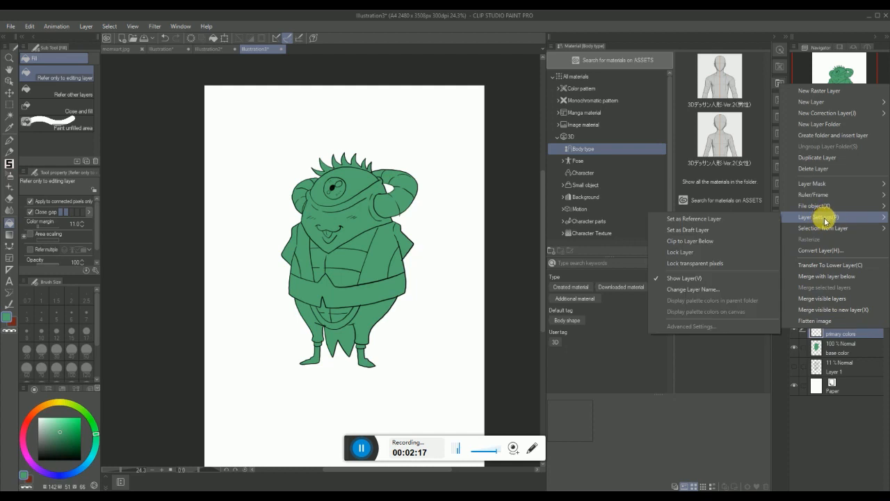
left_click(723, 242)
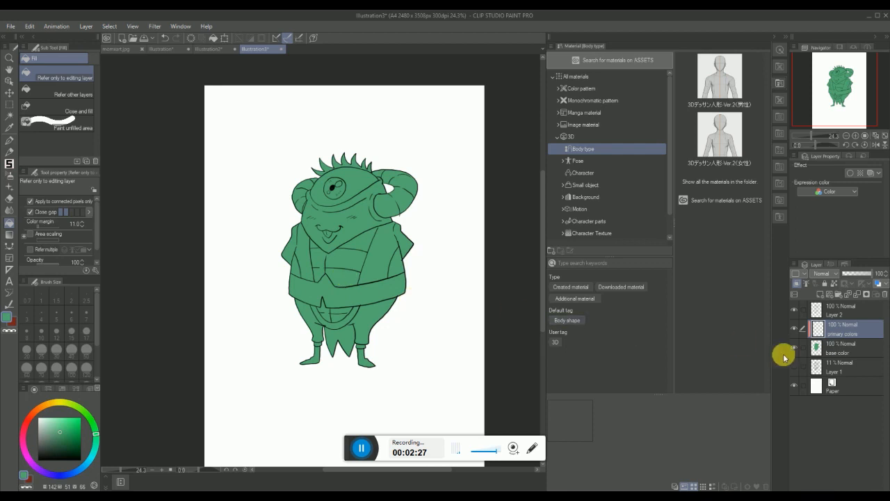
Brush diagonal red test strokes across the whole character with the G-pen on the primary colors layer and clear them
left_click(28, 419)
left_click(70, 422)
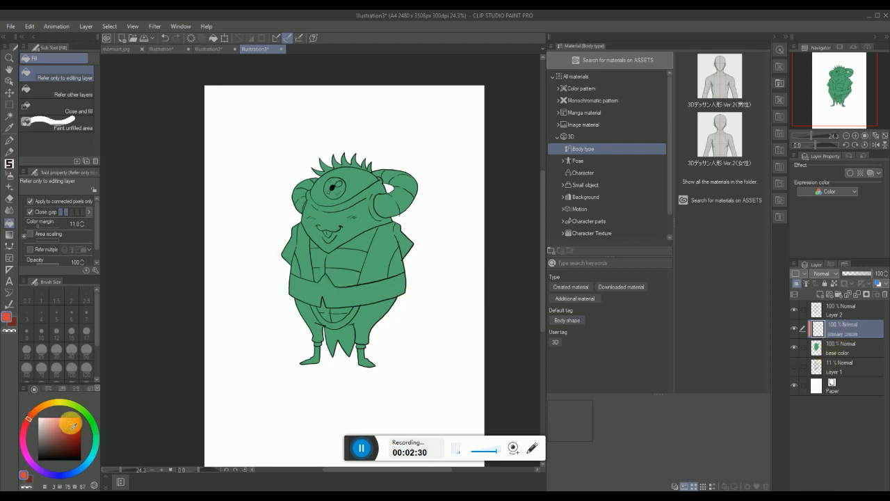
left_click(9, 141)
left_click_drag(274, 316, 409, 280)
left_click_drag(262, 355, 409, 297)
left_click_drag(269, 380, 401, 335)
left_click_drag(328, 379, 397, 353)
left_click_drag(292, 353, 393, 306)
left_click_drag(285, 311, 407, 256)
left_click_drag(278, 288, 402, 230)
left_click_drag(277, 265, 412, 202)
left_click_drag(280, 246, 416, 181)
mouse_move(285, 230)
left_mouse_down()
mouse_move(345, 193)
mouse_move(271, 216)
mouse_move(390, 168)
left_mouse_up()
left_click_drag(276, 207, 397, 155)
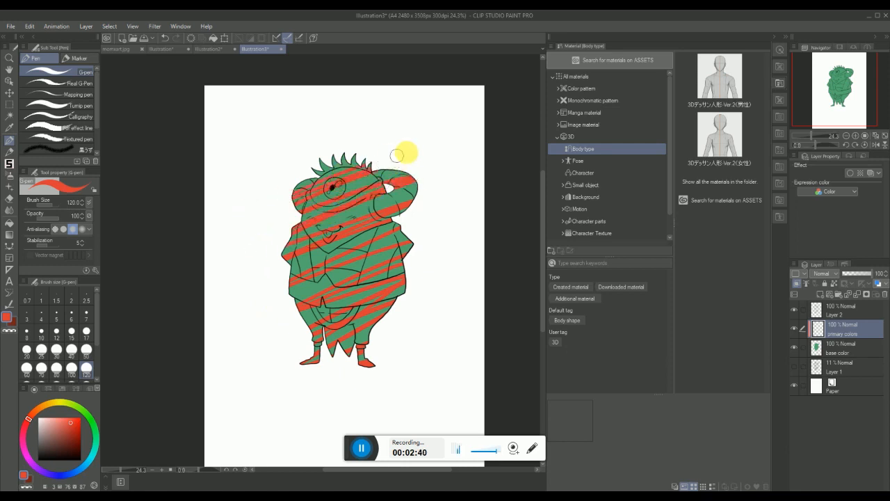
key("Delete")
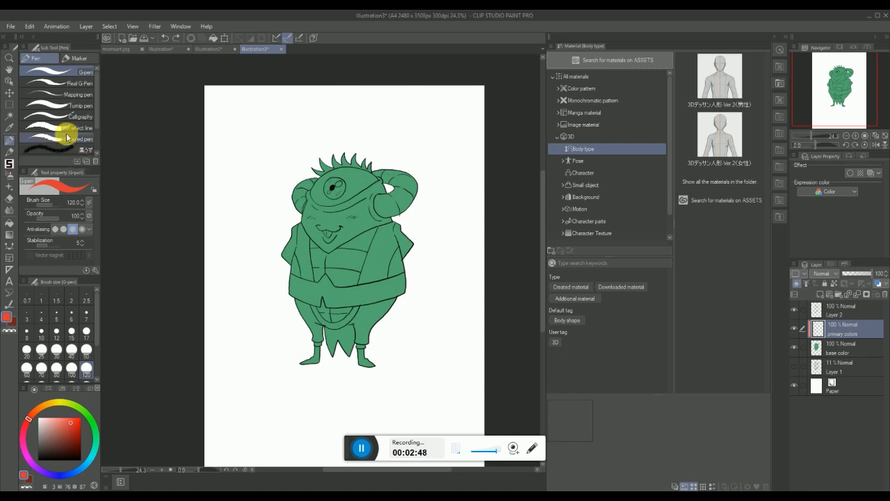
Try auto-selecting both vest panels from the line art on Layer 2, and clear the selection
left_click(9, 115)
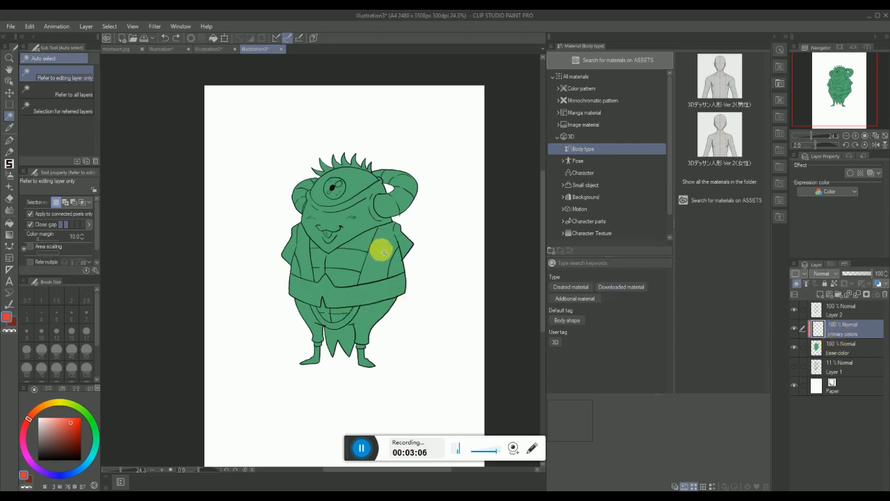
left_click(841, 317)
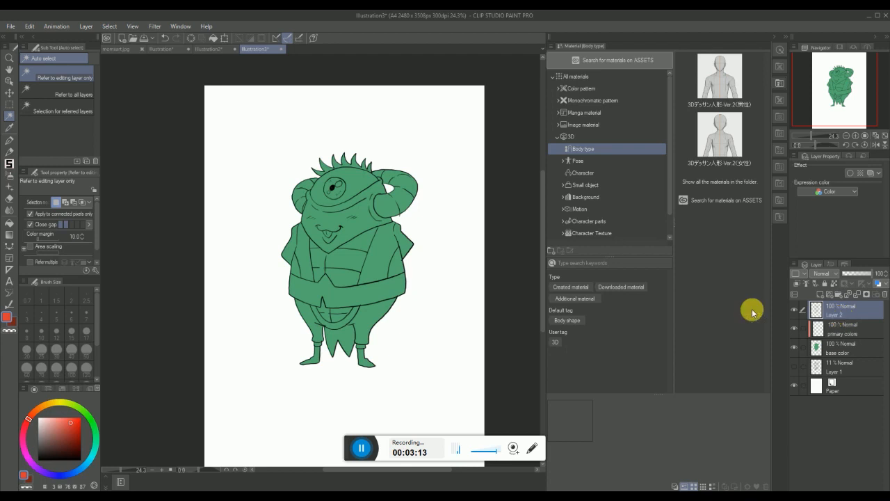
left_click(383, 250)
left_click(300, 256)
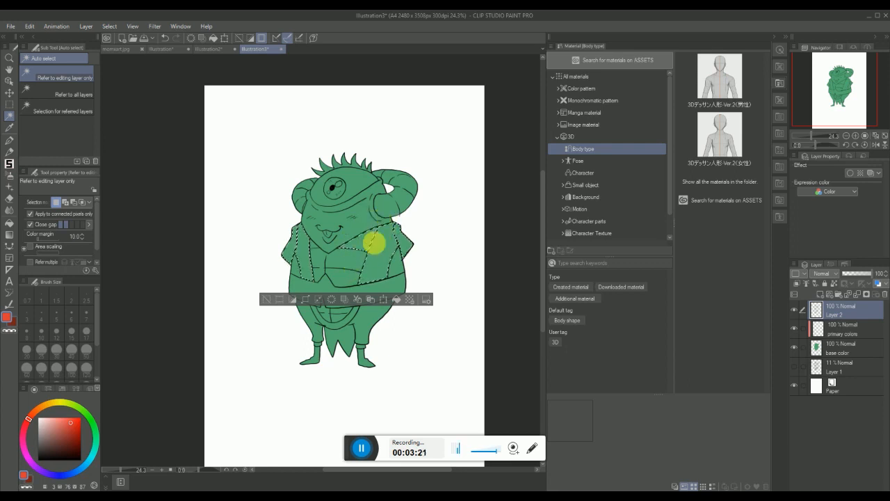
key("ctrl+d")
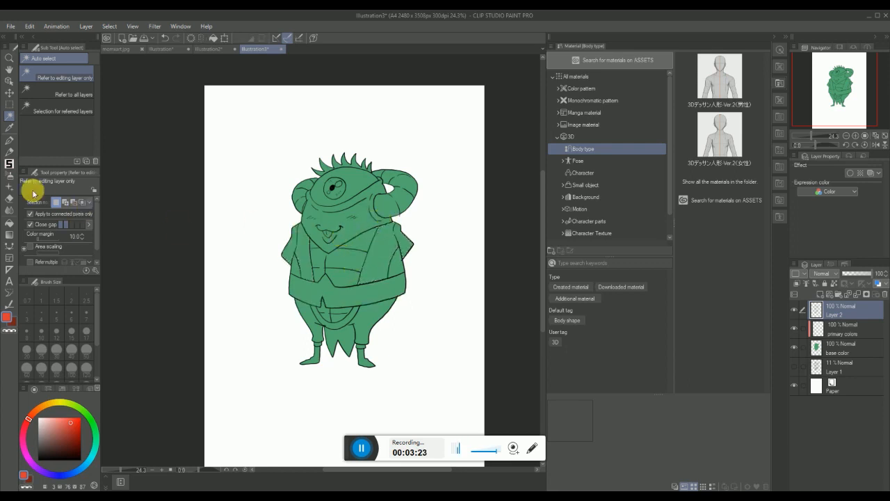
Set the G-pen to black at brush size 50 for touching up the line art at the vest's shoulder
left_click(9, 140)
left_click(39, 459)
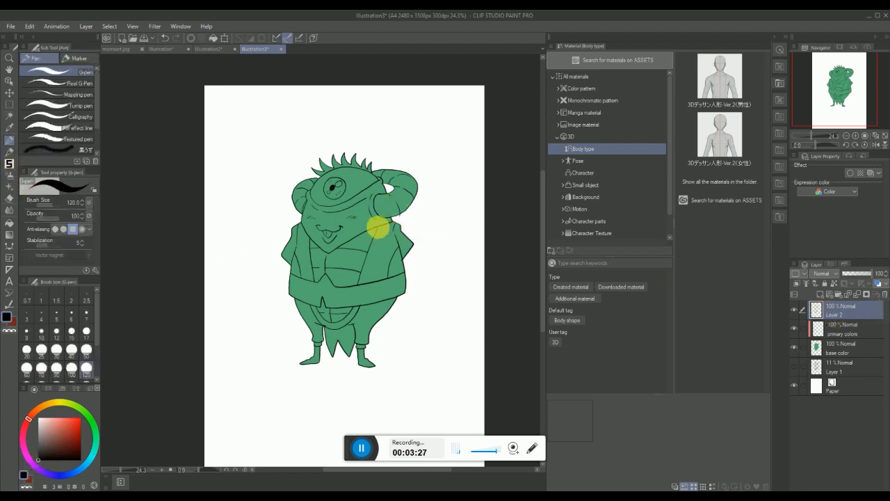
left_click_drag(367, 227, 405, 230)
left_click(9, 140)
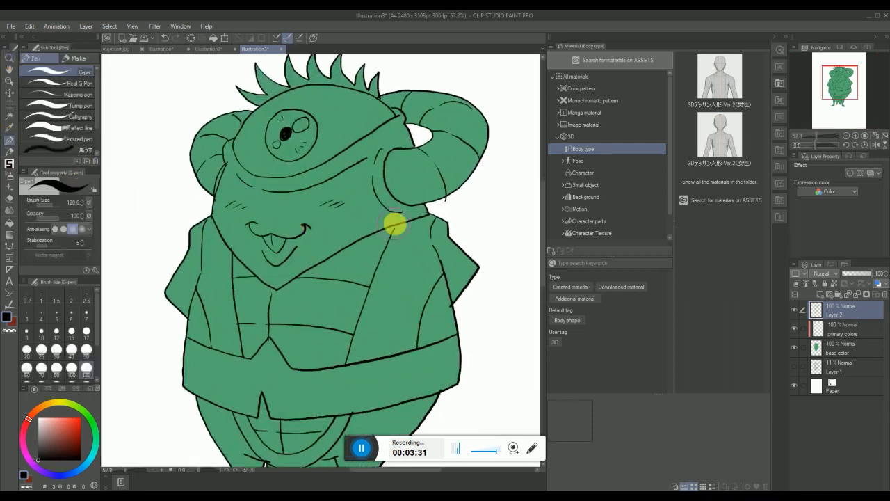
left_click(86, 349)
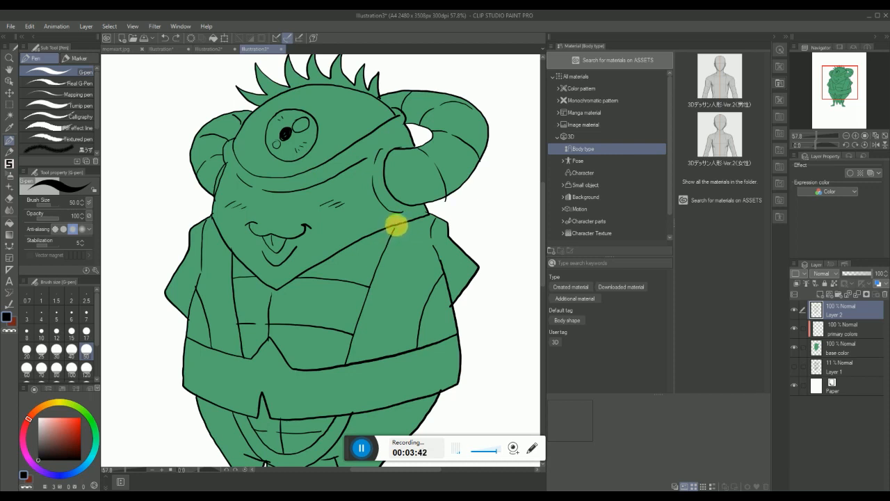
Auto-select both vest panels and the curved band below the waist together, using the line art on Layer 2
left_click(9, 57)
left_click_drag(393, 281, 311, 223)
left_click(9, 115)
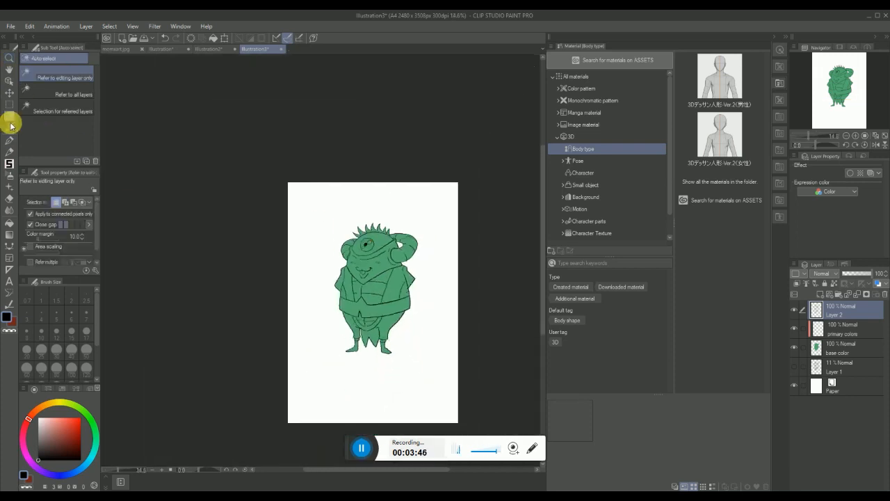
left_click(9, 57)
left_click_drag(402, 273, 413, 291)
left_click(9, 116)
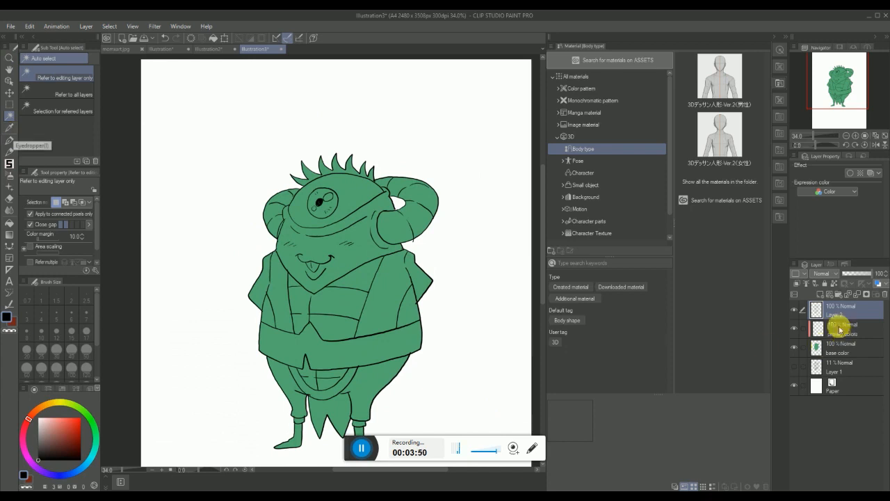
left_click(394, 272)
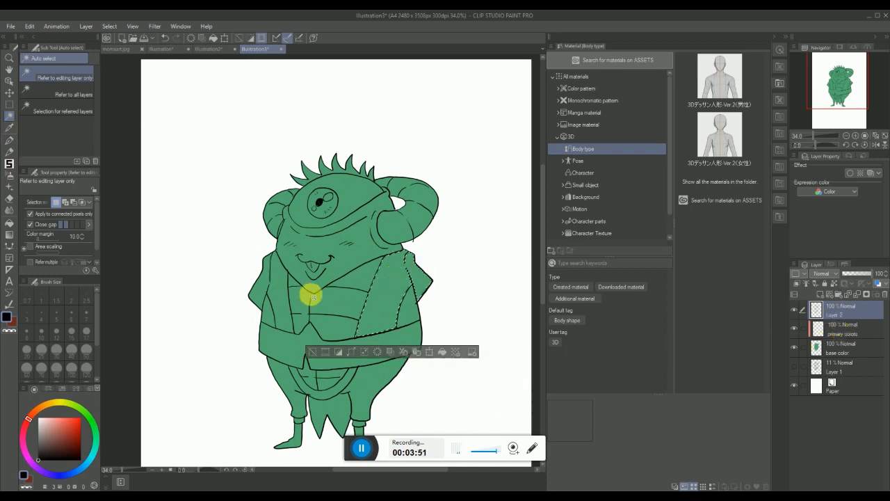
left_click(278, 287, "shift")
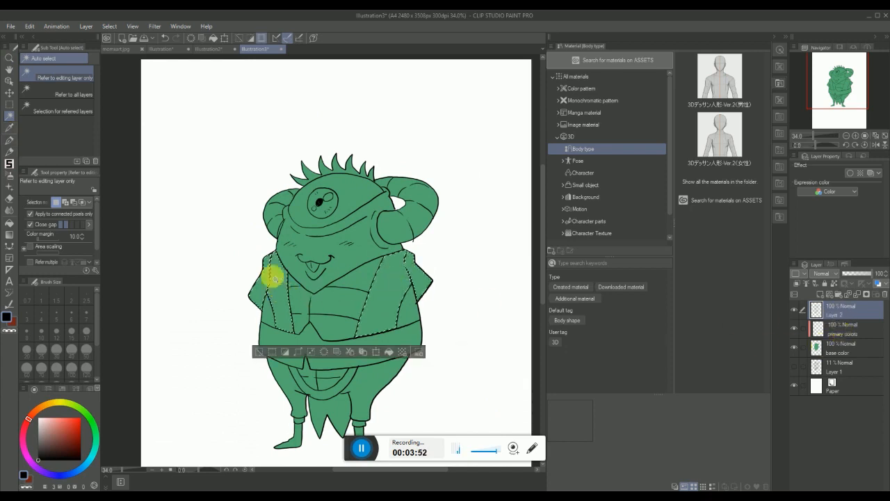
left_click(332, 394, "shift")
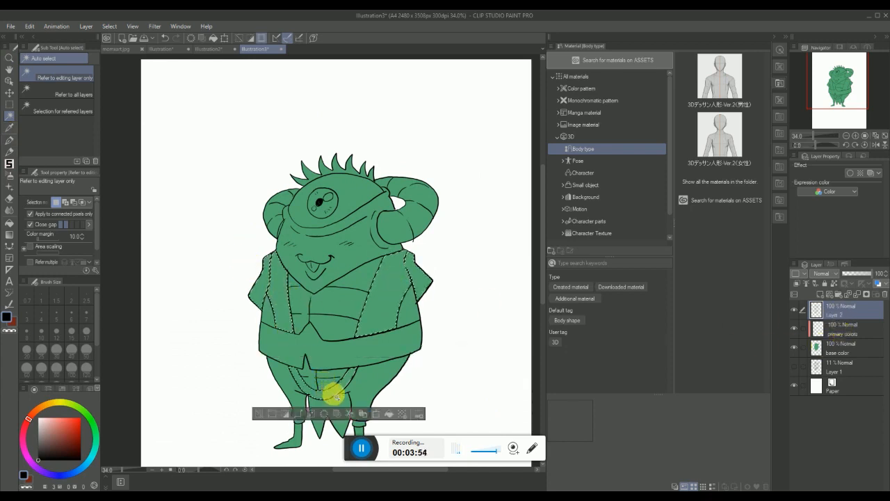
Expand the clothing selection by 1 px
left_click(109, 28)
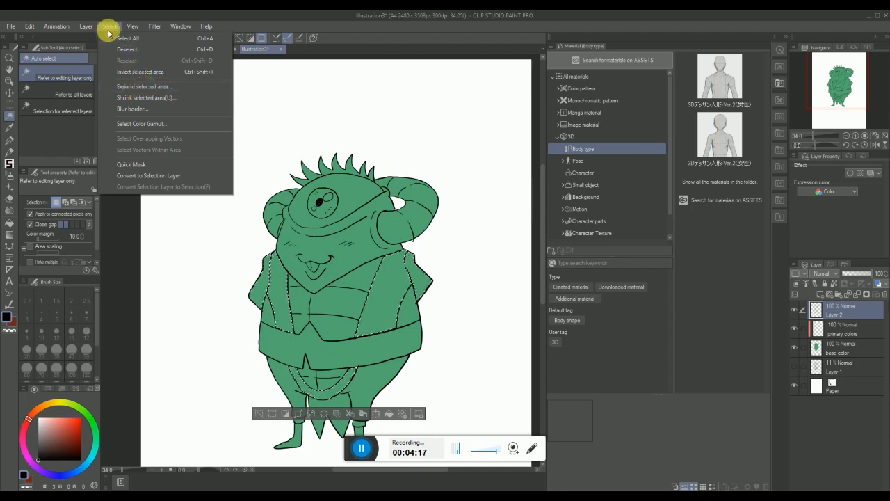
left_click(145, 87)
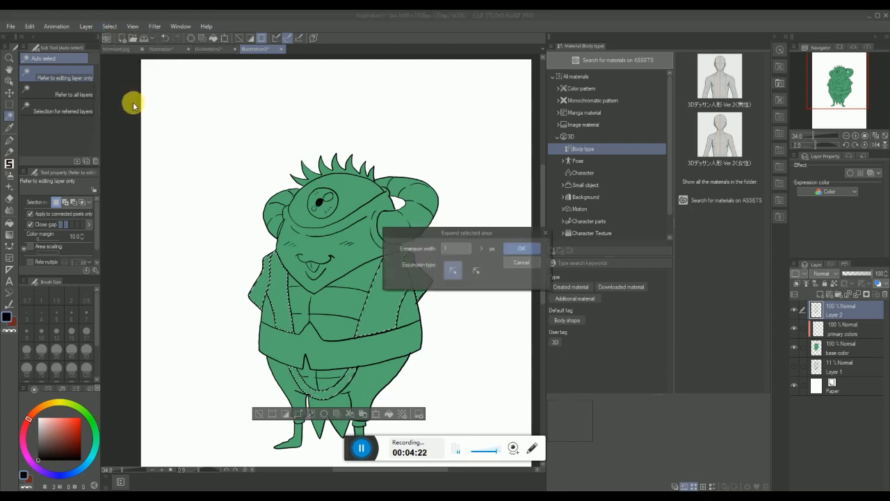
left_click(521, 249)
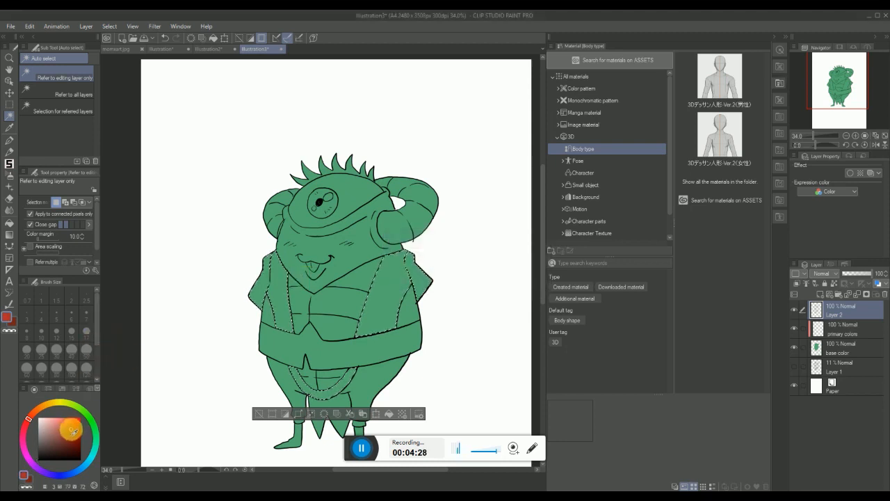
Fill the selected vest and the curved band below the waist with red on the primary colors layer
left_click(9, 223)
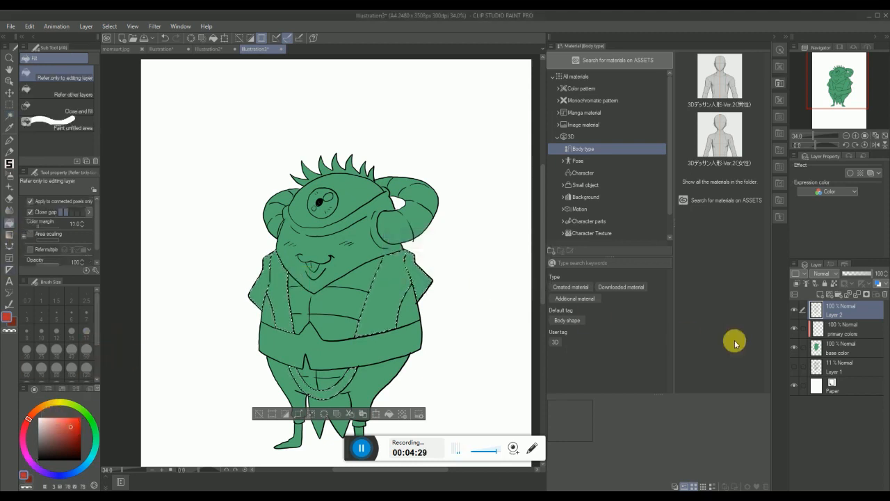
left_click(838, 330)
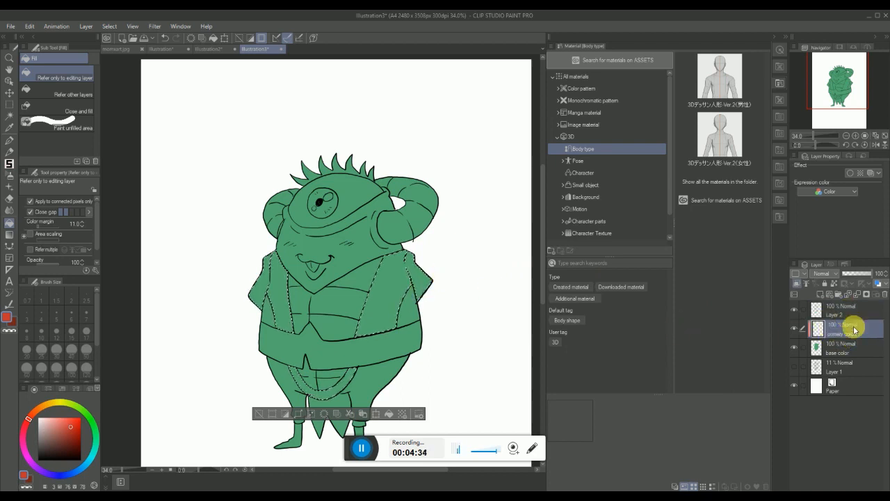
left_click(286, 300)
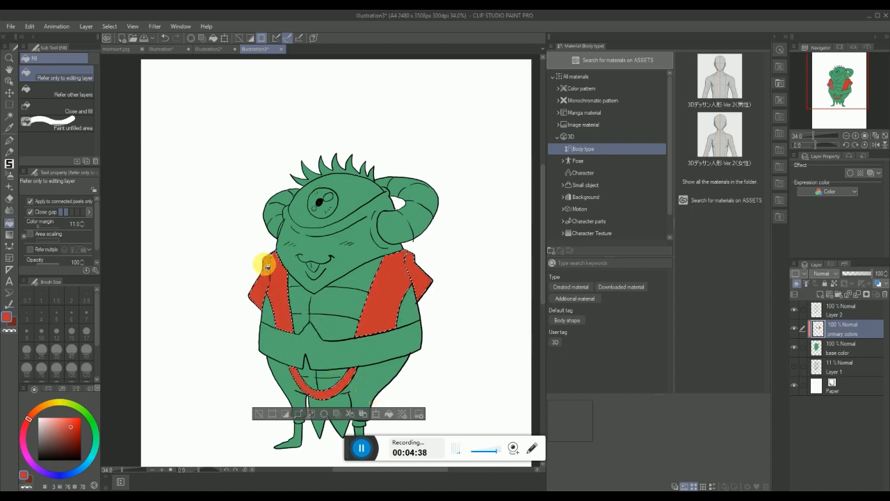
Clear the current selection and auto-select both side areas beside the vest and both trouser legs, using the line art on Layer 2
key("ctrl+d")
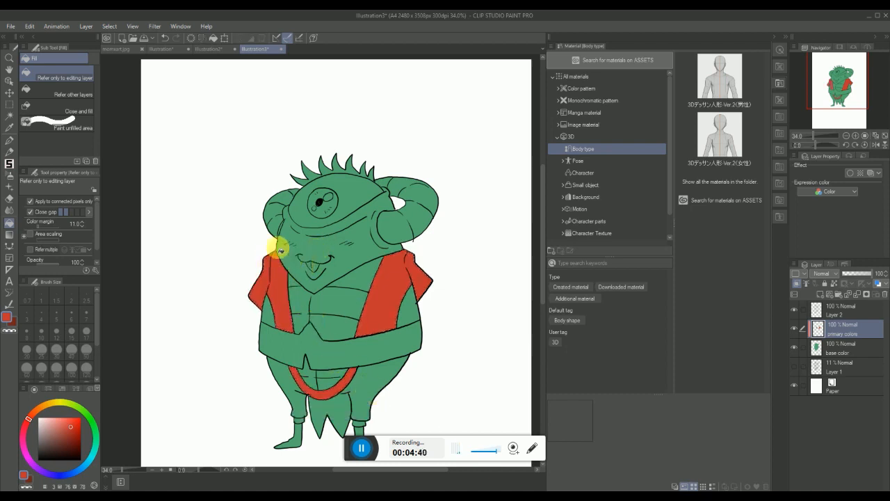
left_click(9, 117)
left_click(852, 310)
left_click(416, 321)
left_click(265, 309, "shift")
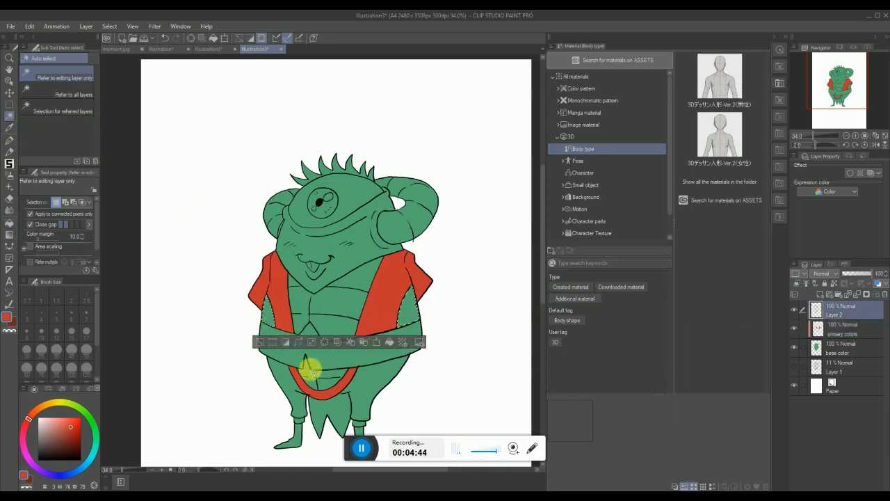
left_click(285, 377, "shift")
left_click(372, 379, "shift")
Expand the selection of the side areas and trouser legs
left_click(111, 26)
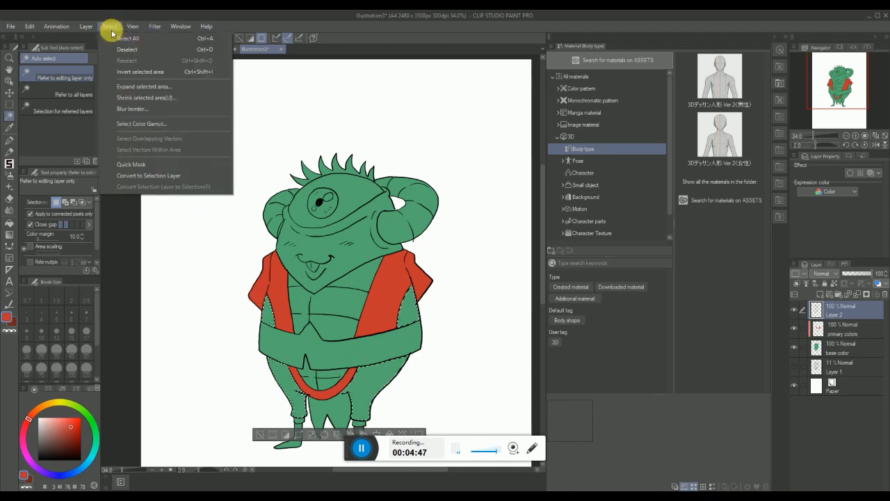
left_click(159, 85)
left_click(523, 252)
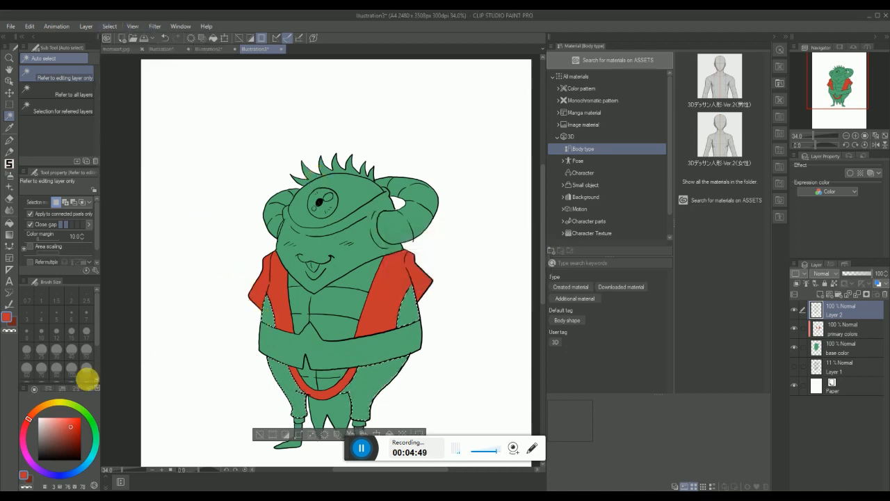
Fill the selected side areas and trouser legs with dark navy blue on the primary colors layer, and deselect
left_click(78, 475)
left_click(69, 445)
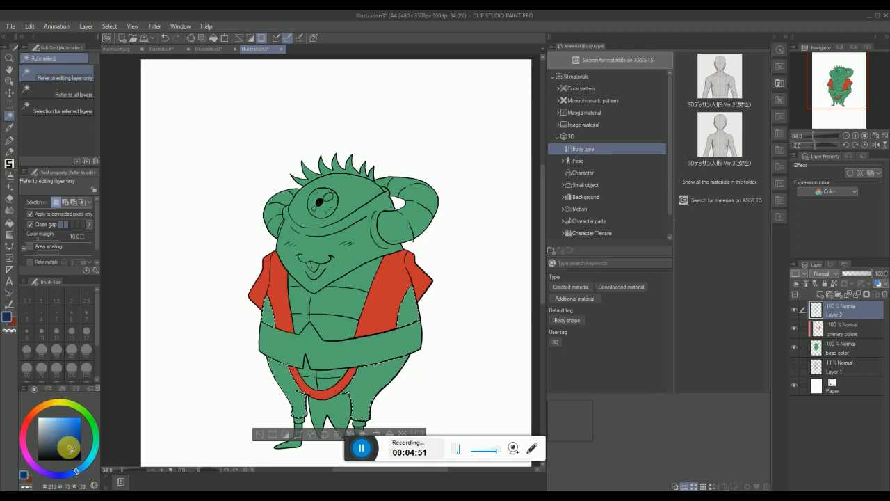
left_click(9, 223)
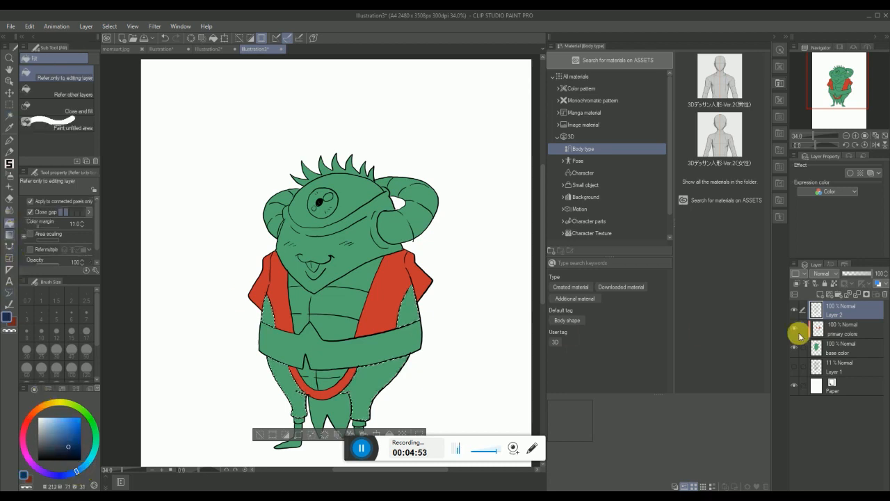
left_click(854, 325)
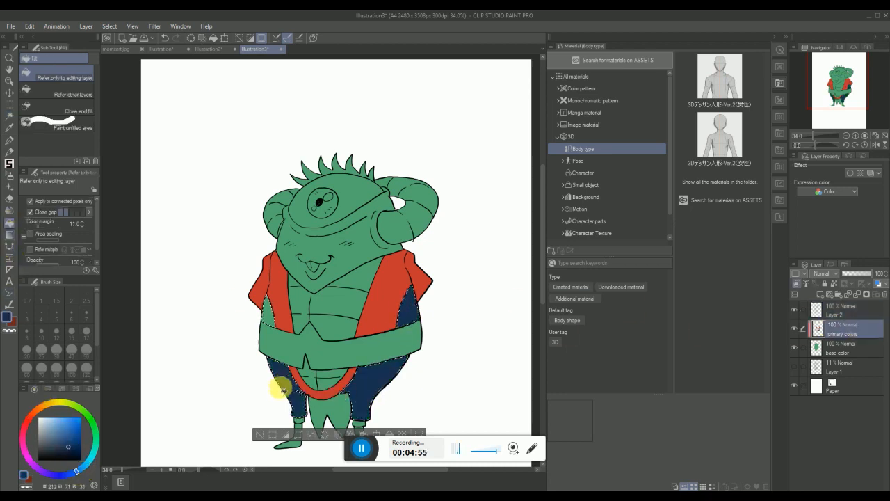
left_click(267, 312)
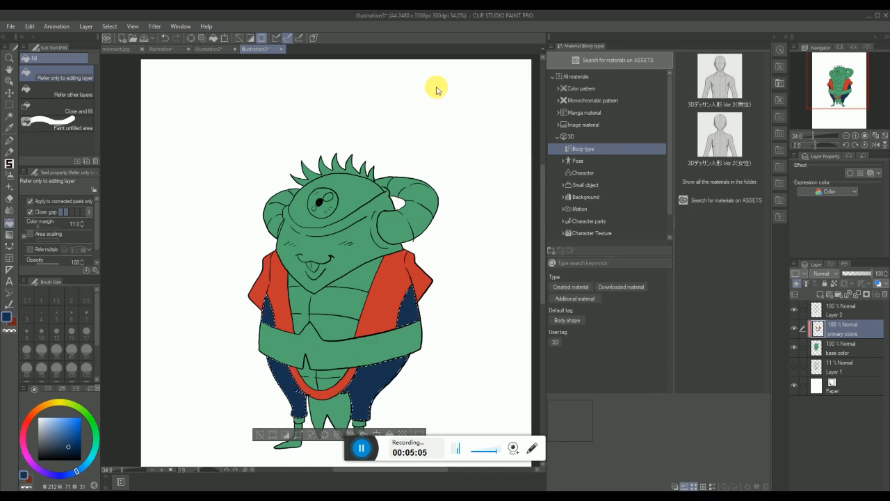
key("ctrl+d")
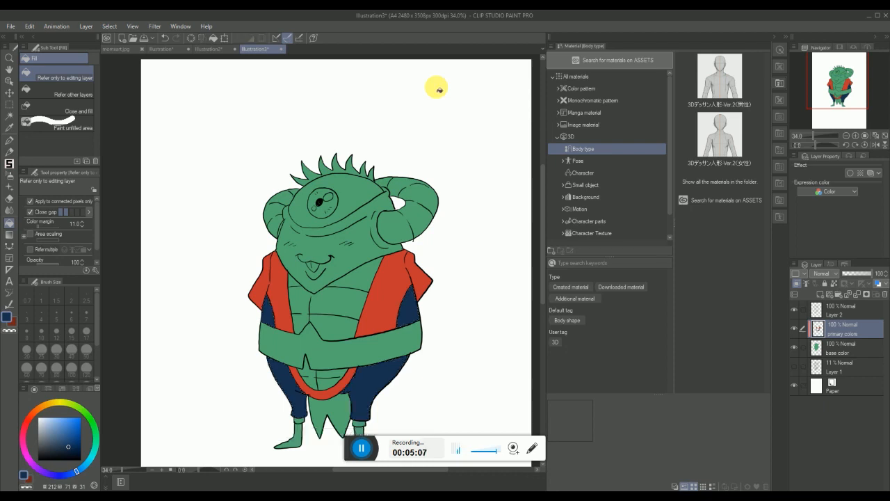
Auto-select the chest and belly segments, the lower belly and the hanging cloth between the legs, using the line art on Layer 2
left_click(9, 115)
left_click(841, 308)
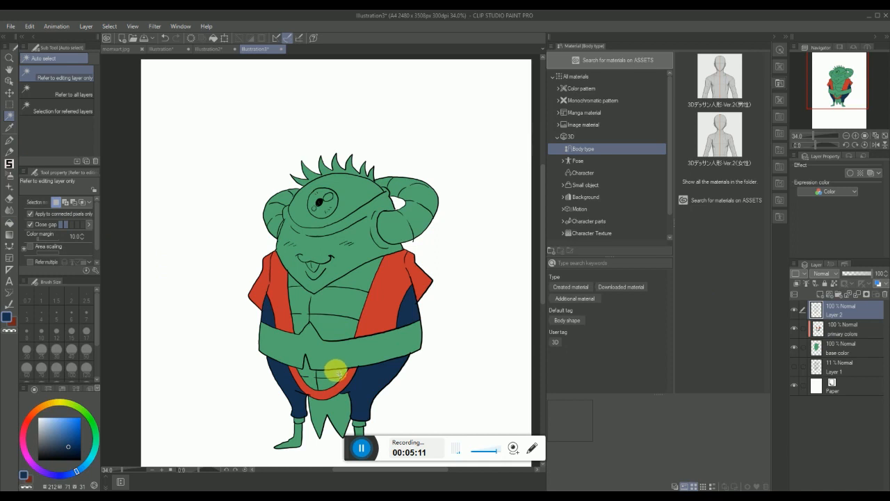
left_click(330, 322)
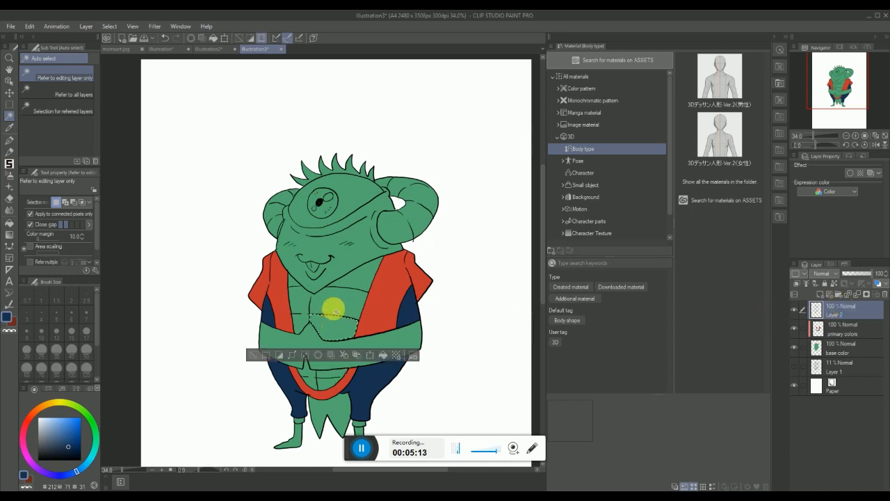
left_click(359, 284, "shift")
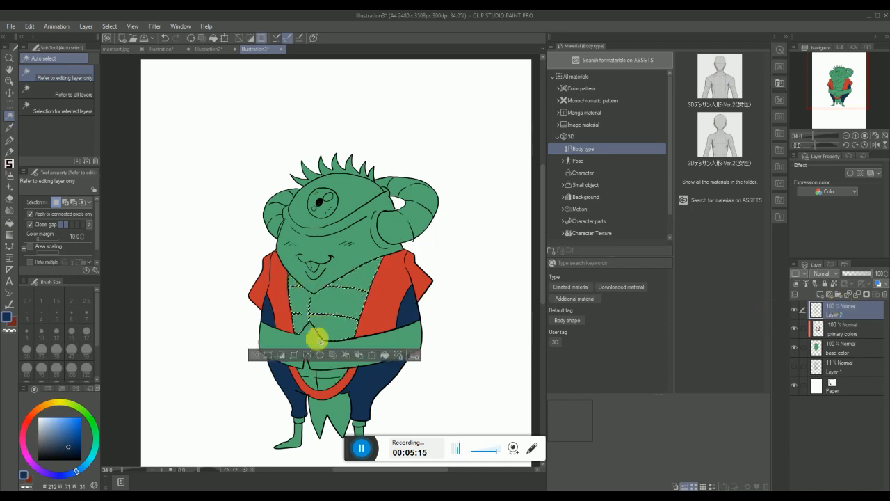
left_click(306, 373, "shift")
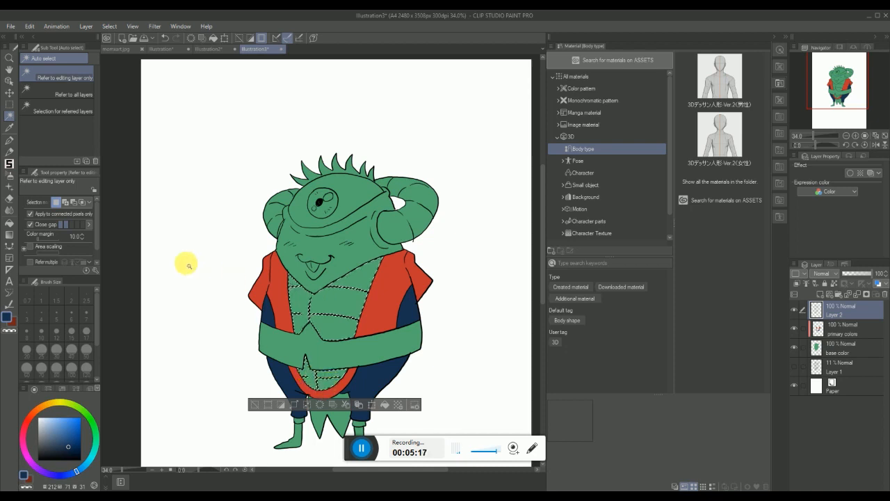
left_click(339, 424, "shift")
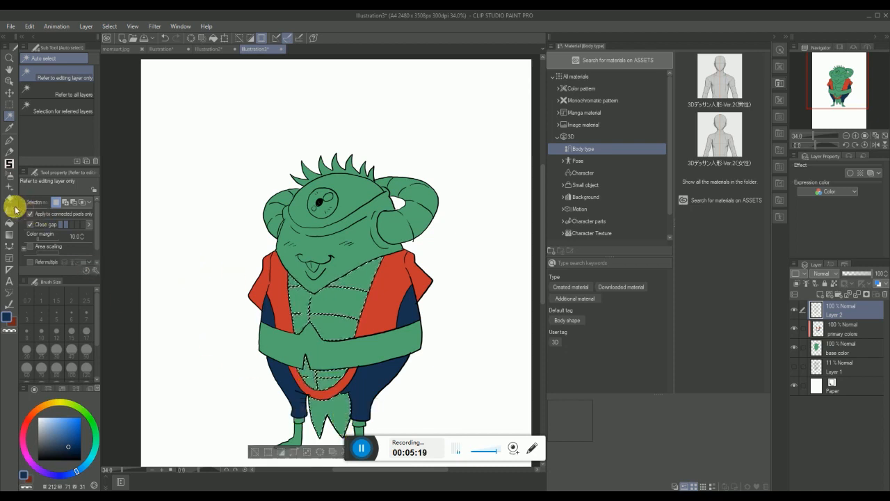
Fill the selected chest, belly and hanging cloth with golden yellow on the primary colors layer, and deselect
left_click(10, 227)
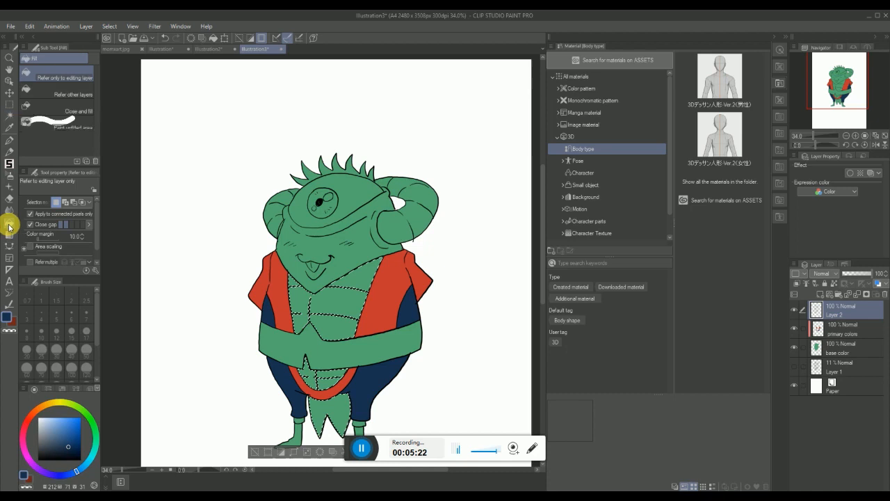
left_click(50, 400)
left_click(73, 417)
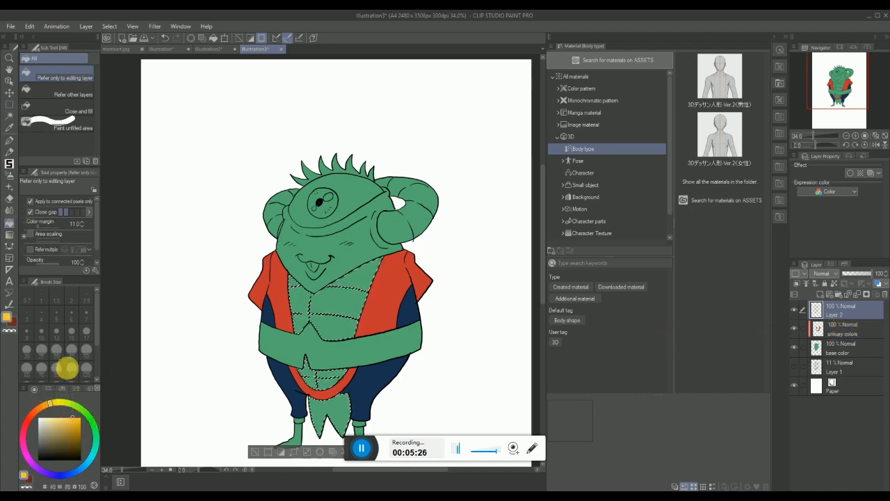
left_click(844, 331)
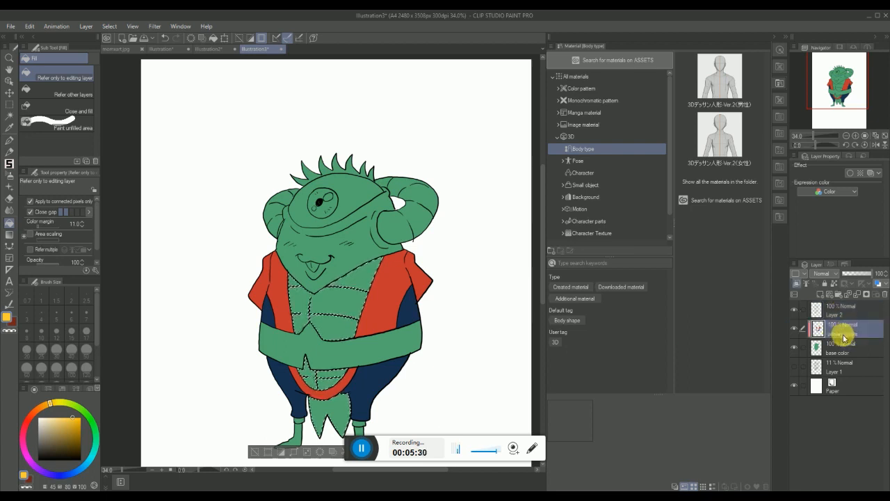
mouse_move(319, 316)
left_mouse_down()
mouse_move(357, 282)
mouse_move(288, 281)
mouse_move(303, 308)
left_mouse_up()
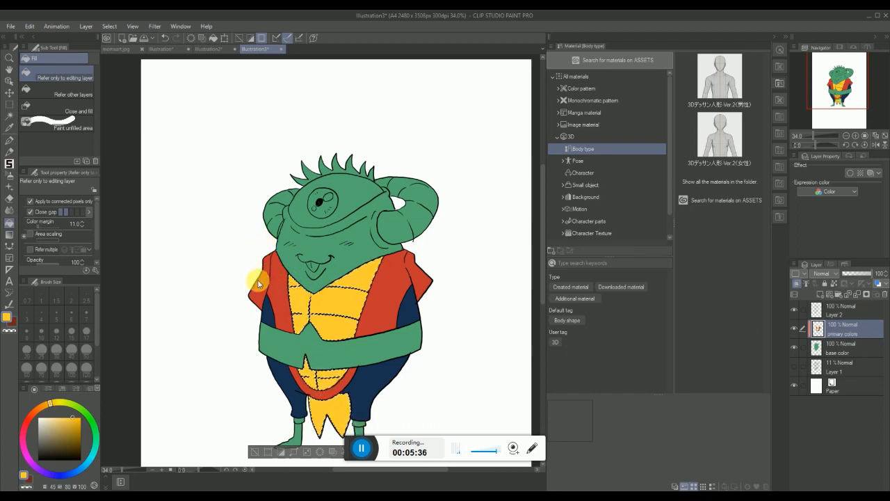
key("ctrl+d")
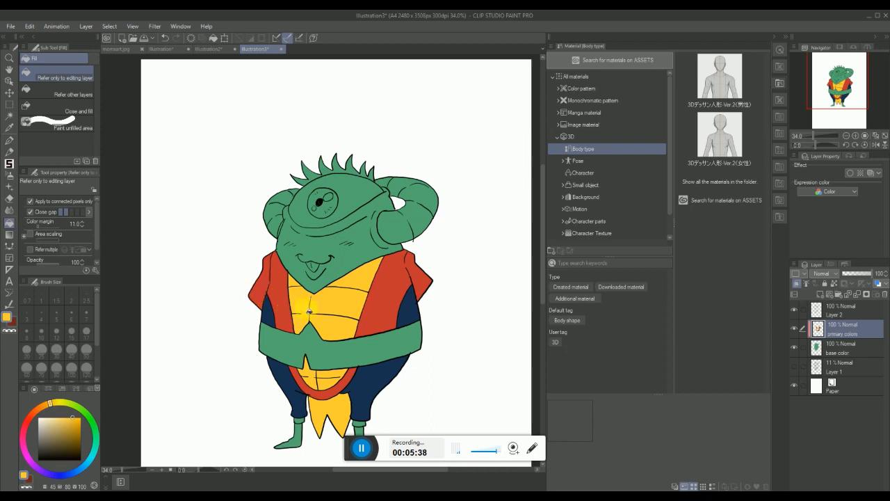
Paint both boots red with the G-pen on the primary colors layer, enlarging the brush to size 120
left_click_drag(541, 245, 549, 279)
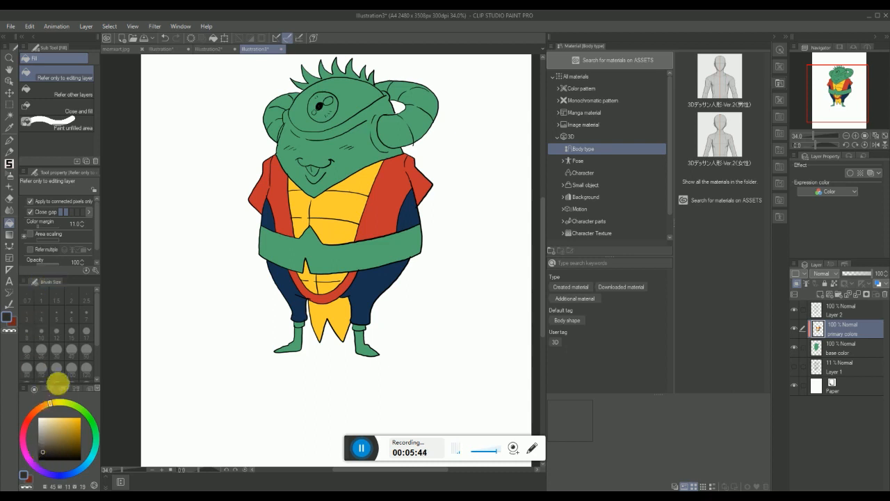
left_click(31, 417)
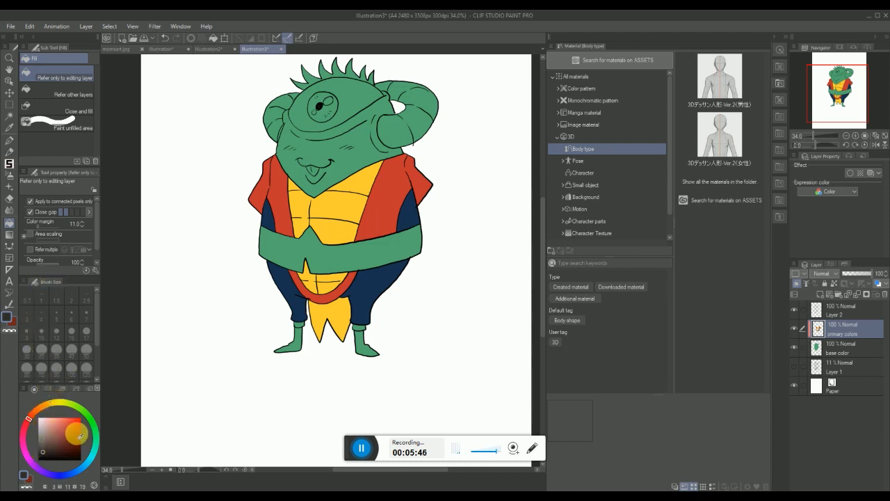
left_click(9, 140)
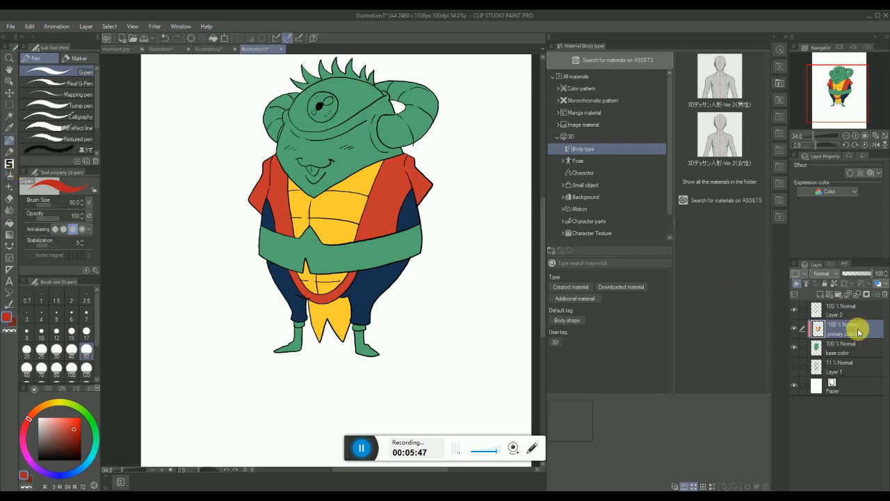
left_click_drag(300, 348, 281, 351)
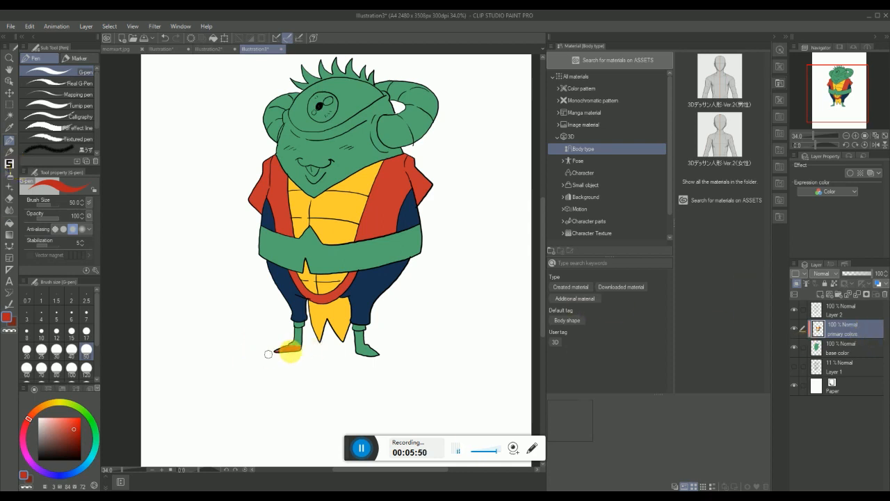
left_click(87, 367)
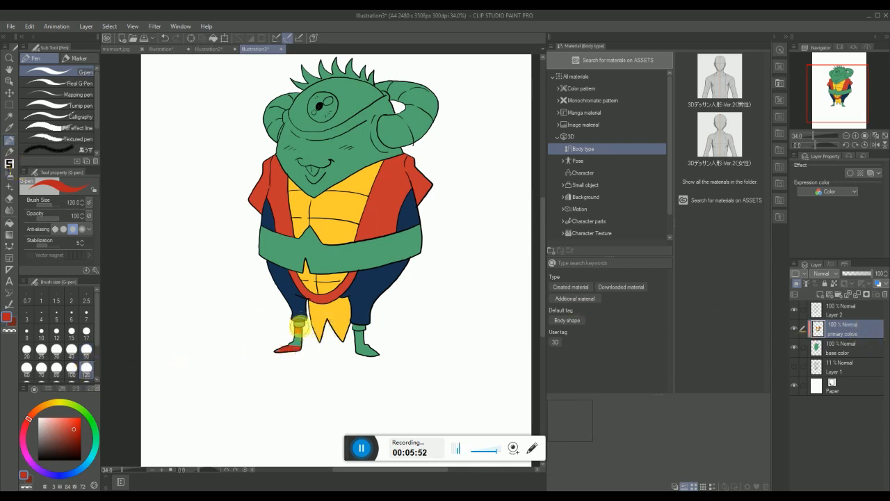
left_click_drag(299, 325, 295, 337)
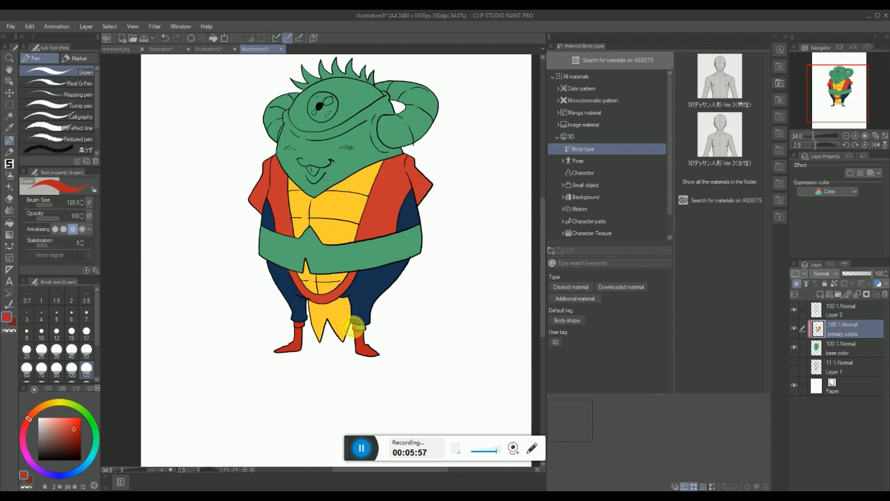
left_click_drag(362, 326, 363, 328)
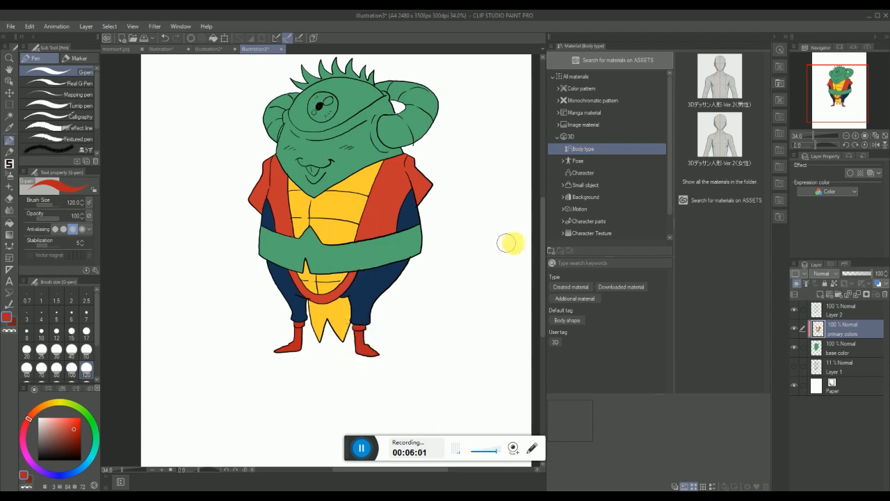
Auto-select the wide green band around the waist, using the line art on Layer 2
left_click_drag(542, 257, 503, 232)
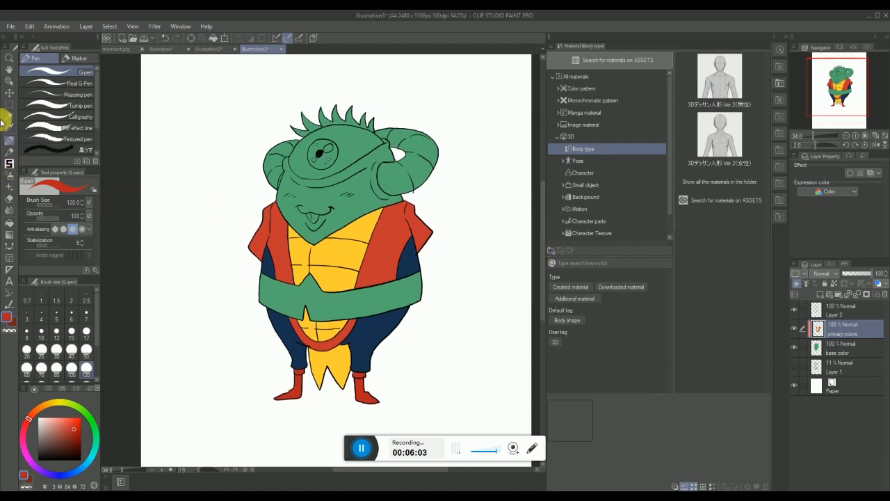
left_click(9, 116)
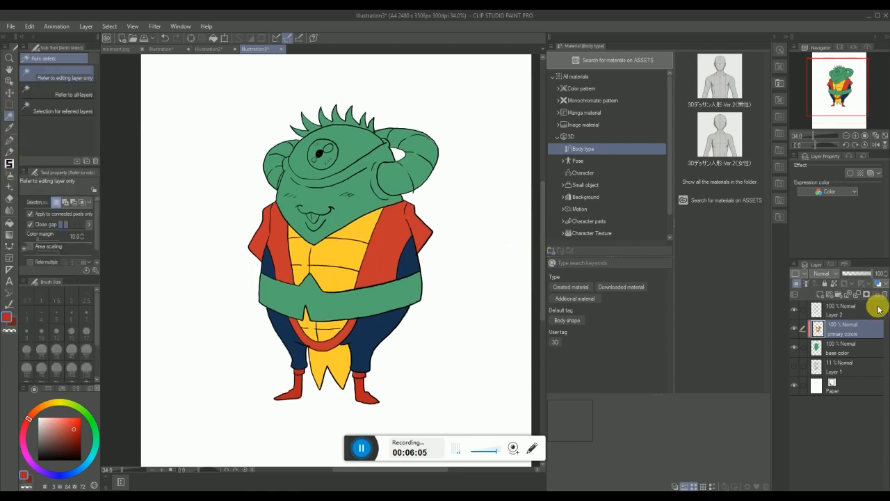
left_click(869, 306)
left_click(378, 300)
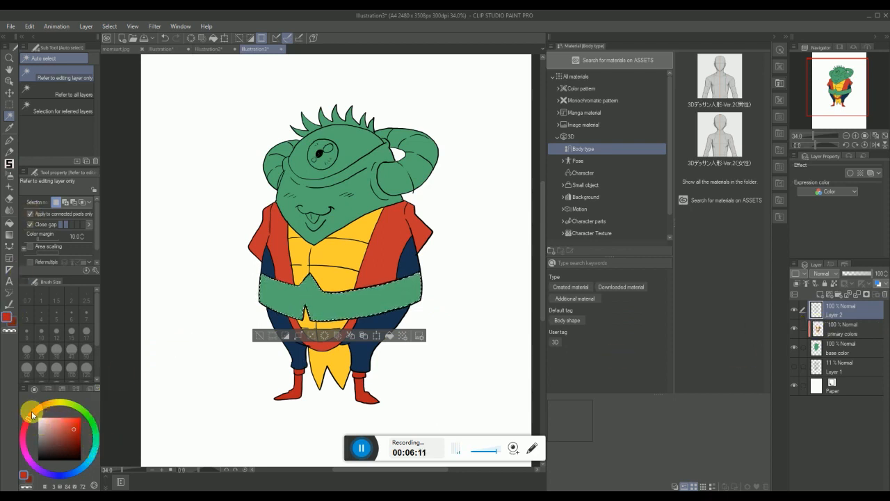
Fill the selected waistband with a very dark reddish gray on the primary colors layer, and deselect
left_click(43, 451)
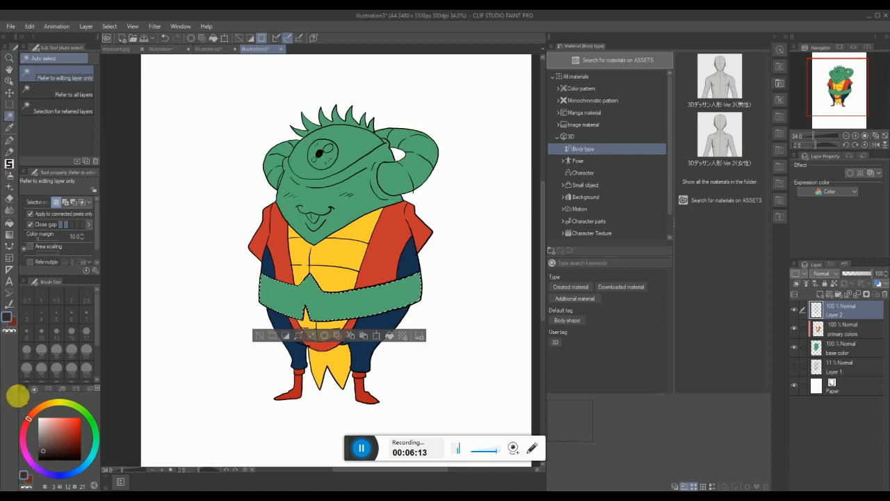
left_click(11, 223)
left_click(843, 328)
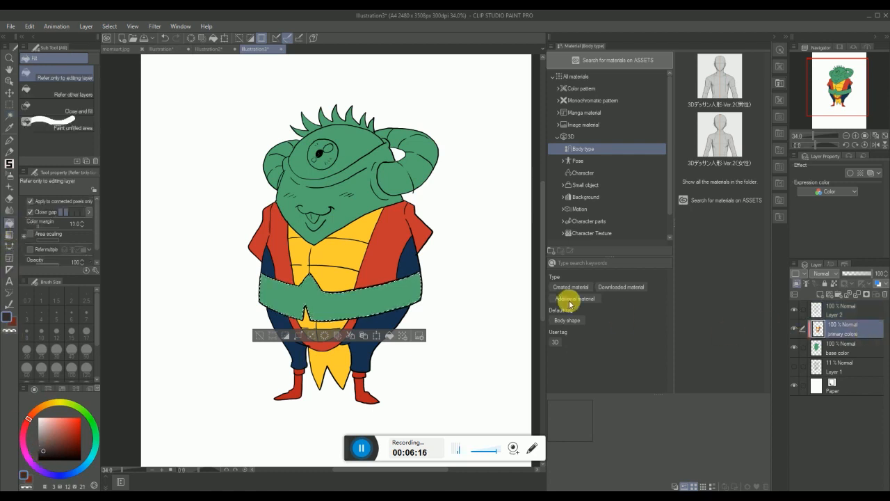
left_click(362, 307)
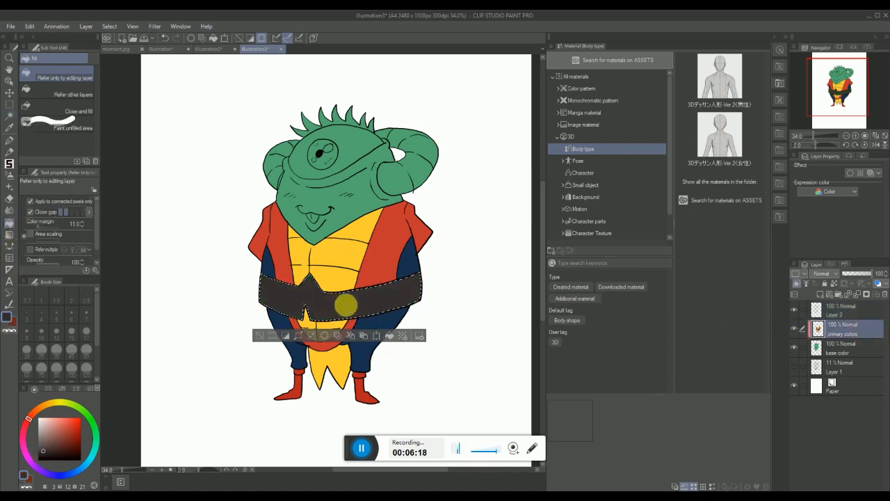
key("ctrl+d")
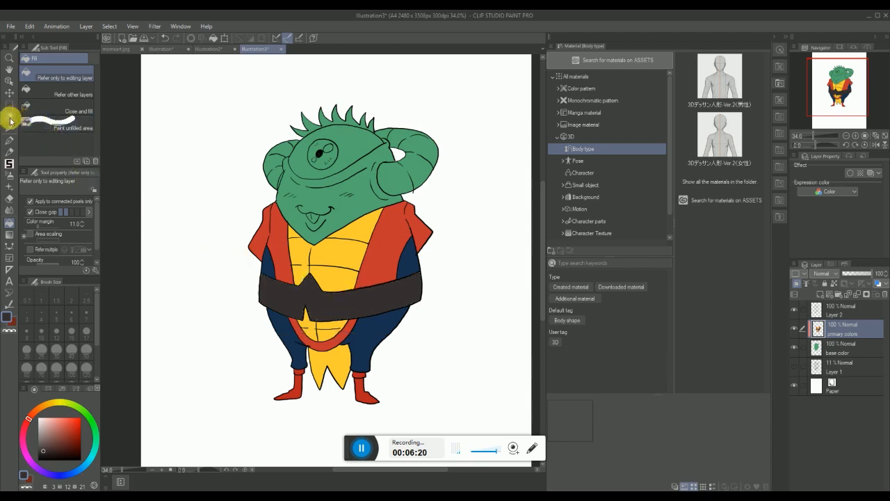
Auto-select both horns together, using the line art on Layer 2
left_click(10, 116)
left_click(867, 309)
left_click(390, 160)
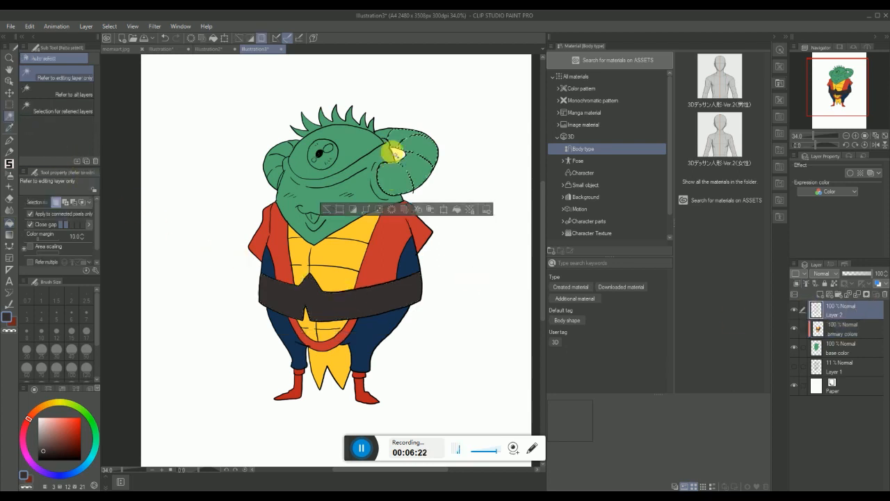
left_click(272, 167, "shift")
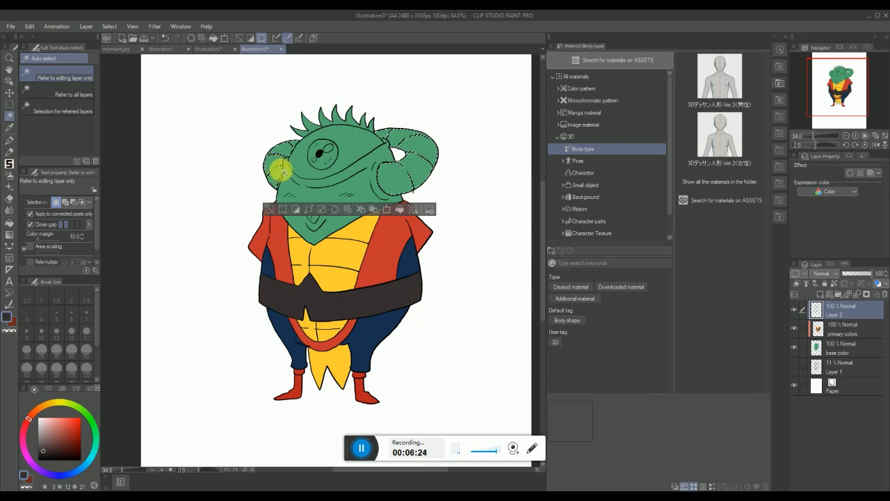
Expand the selected area of both horns
left_click(111, 27)
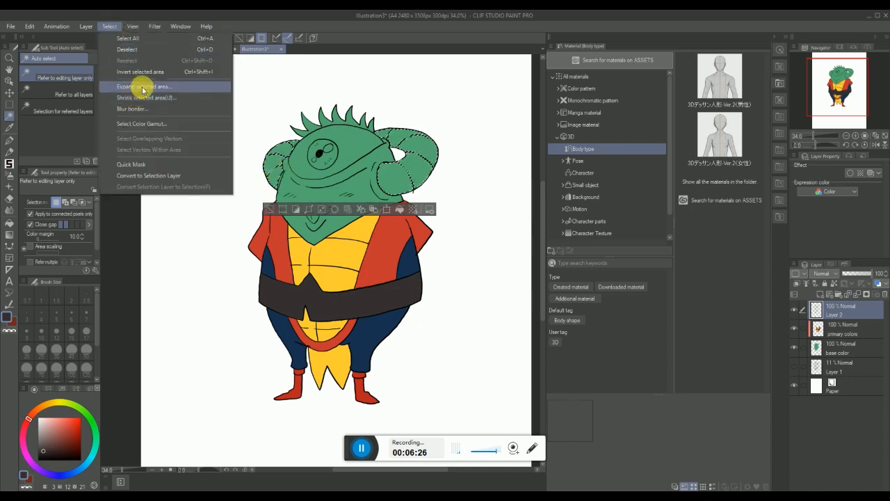
left_click(139, 84)
left_click(511, 247)
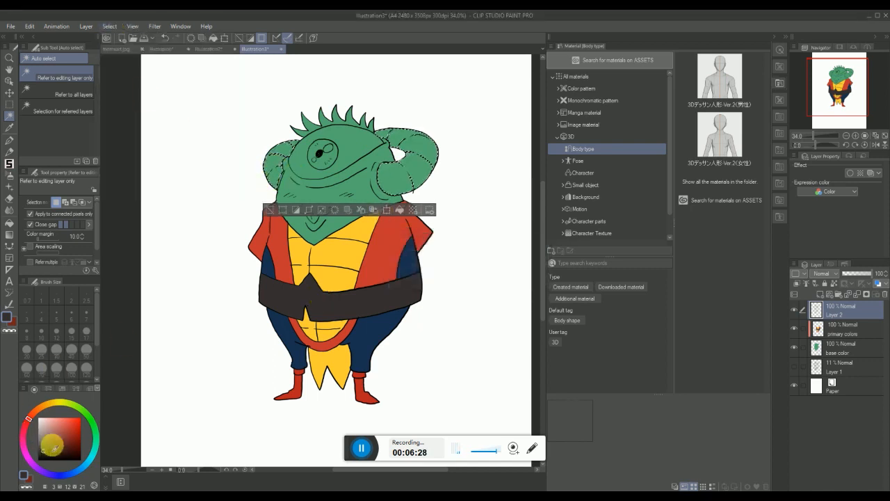
Fill both selected horns with a muted purple on the primary colors layer, and deselect
left_click_drag(38, 412, 35, 466)
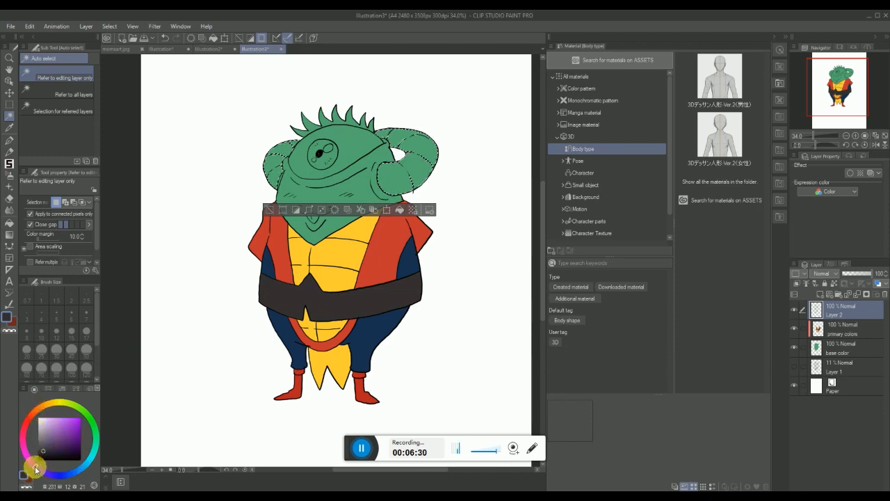
left_click_drag(47, 436, 54, 433)
left_click(9, 223)
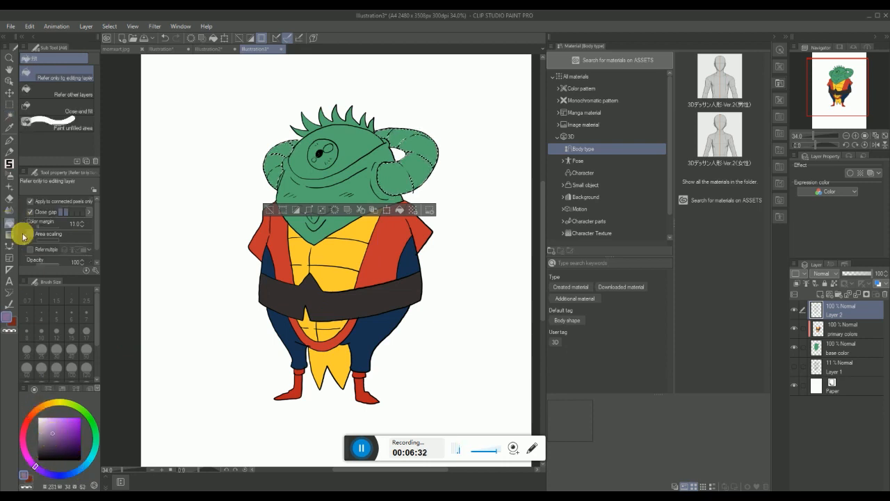
left_click(860, 327)
left_click(424, 168)
left_click(281, 156)
key("ctrl+d")
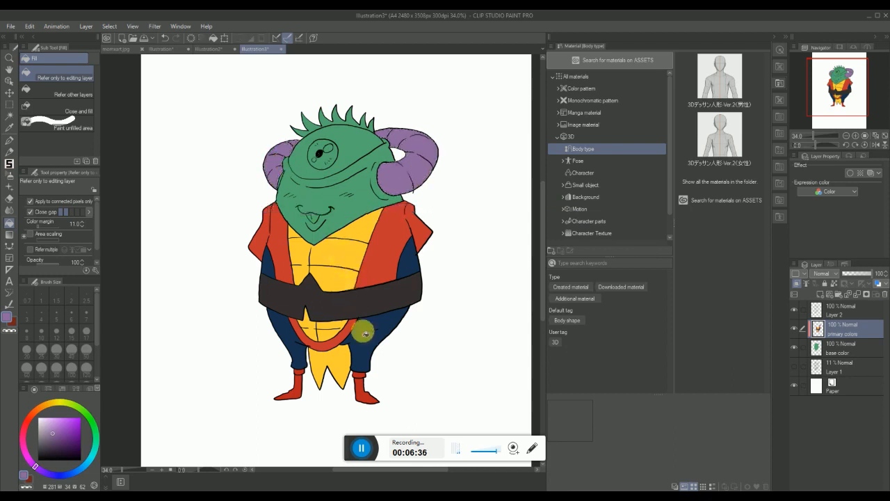
Clean up the stray line tip sticking out below the larger horn on Layer 2
left_click(843, 308)
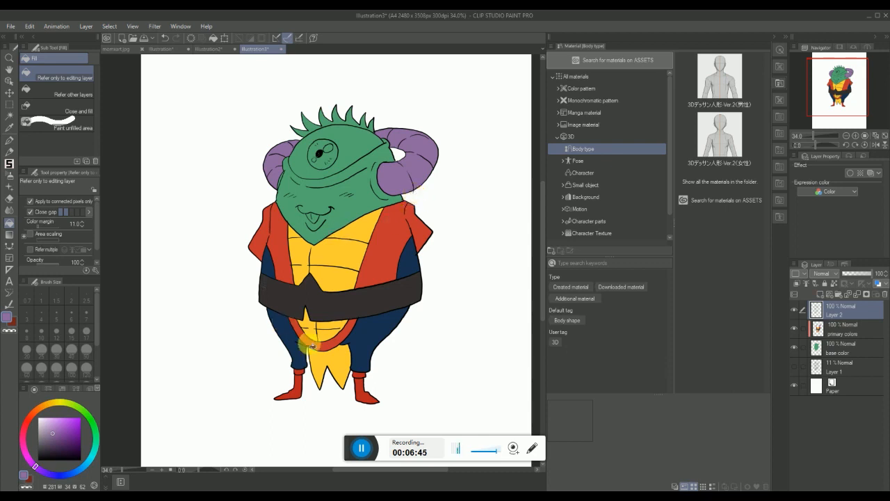
left_click(9, 58)
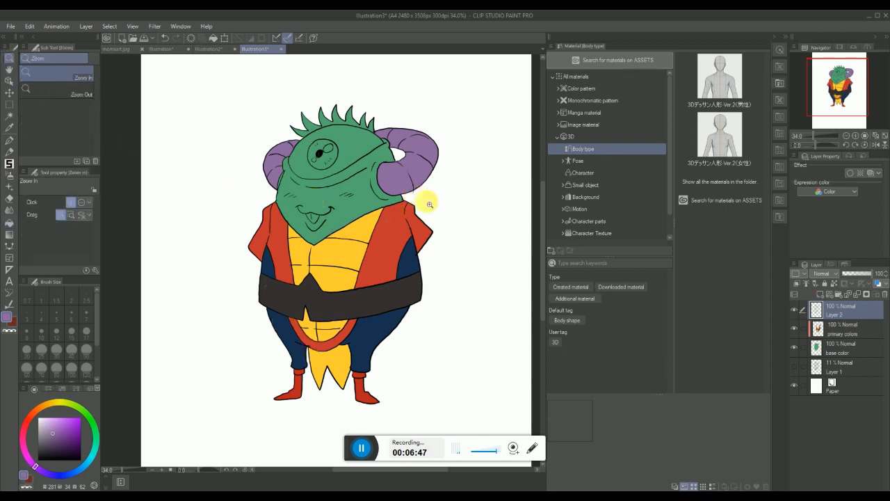
left_click(433, 199)
left_click(459, 217)
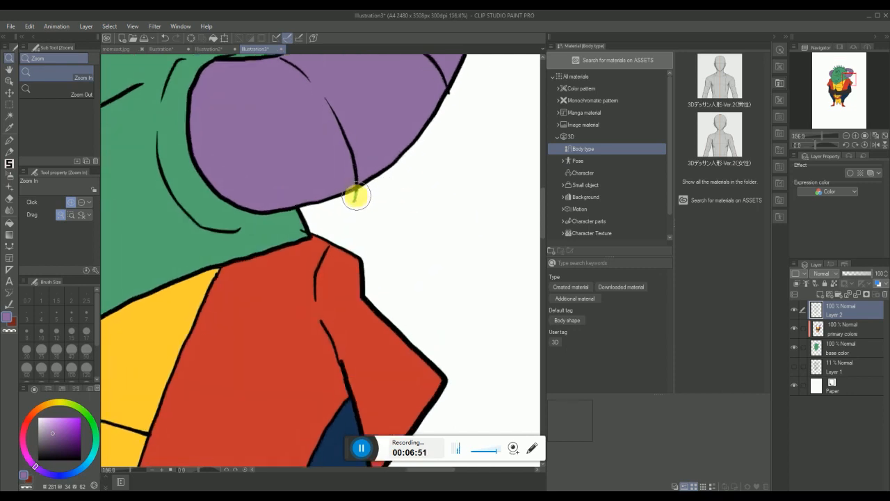
left_click(861, 354)
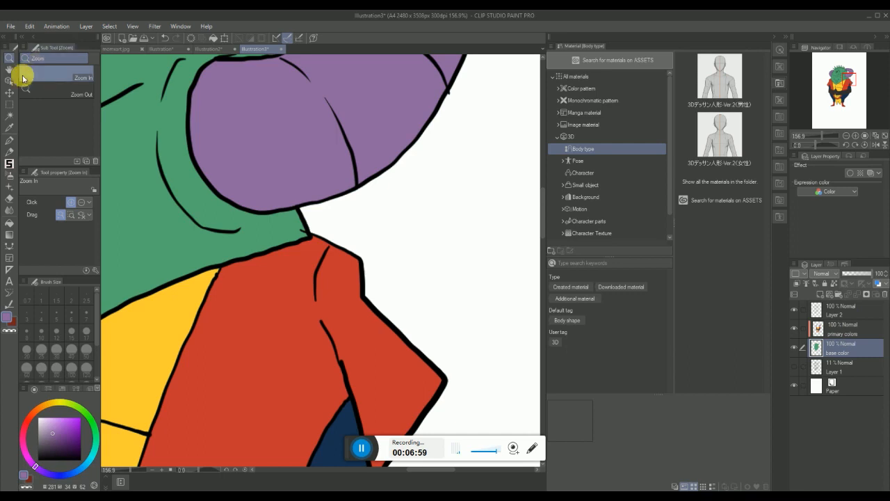
left_click_drag(281, 280, 222, 229)
Auto-select the eyeball area around the iris using the line art on Layer 2, and expand the selection by 1 px
left_click(10, 115)
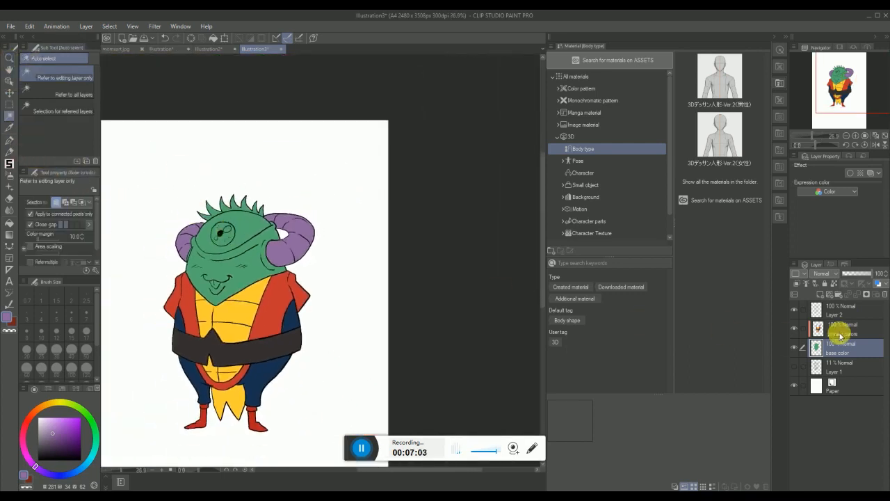
left_click(841, 310)
left_click(254, 235)
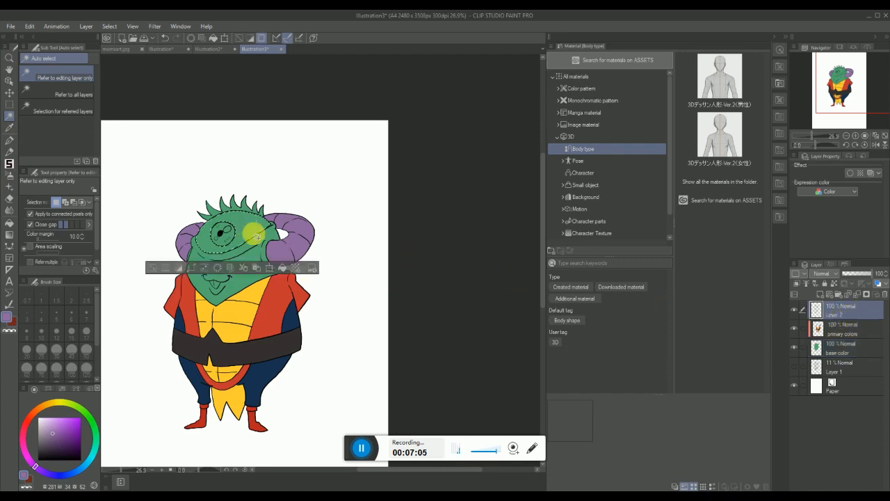
left_click(110, 26)
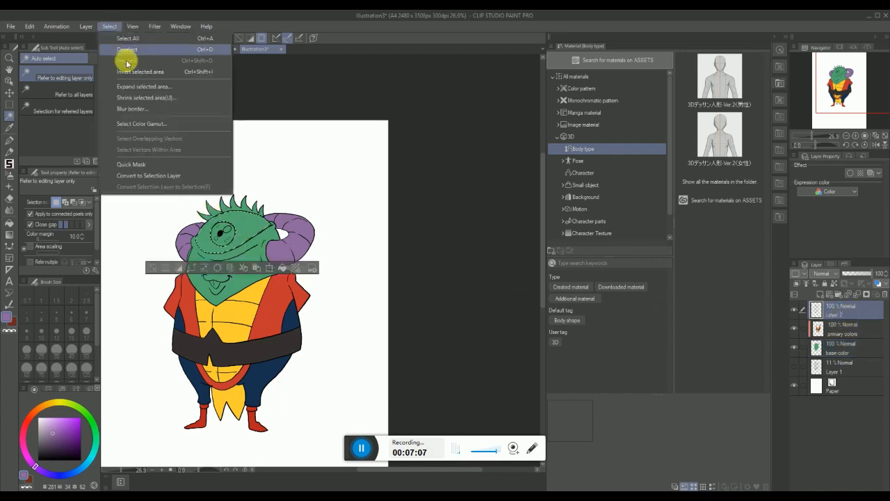
left_click(150, 87)
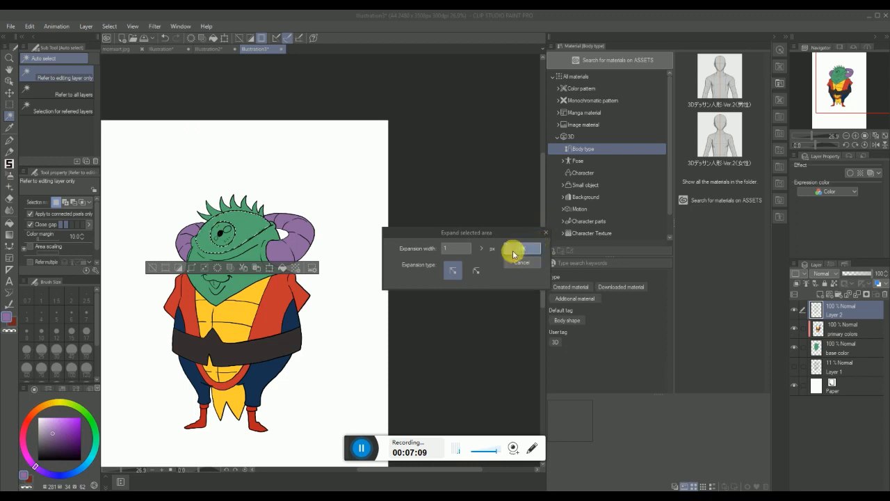
left_click(512, 250)
Fill the selected eyeball with a pale cream yellow on the primary colors layer, and deselect
left_click(56, 402)
left_click(46, 417)
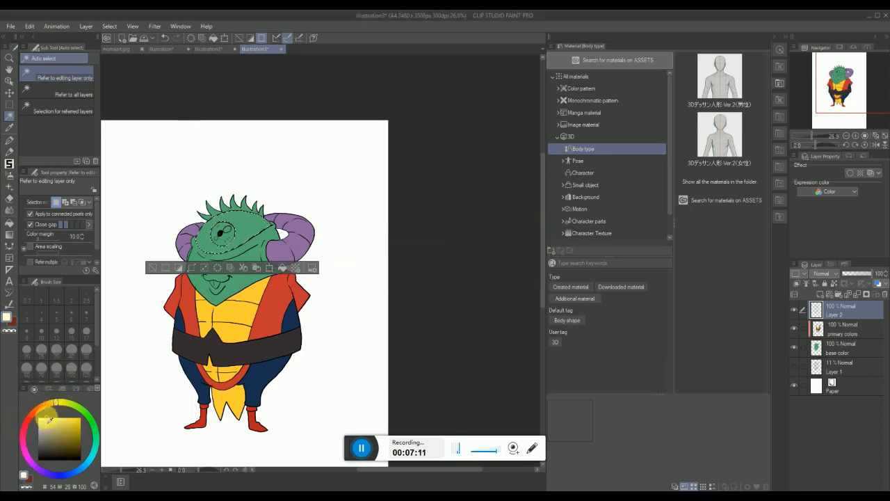
left_click(9, 222)
left_click(838, 329)
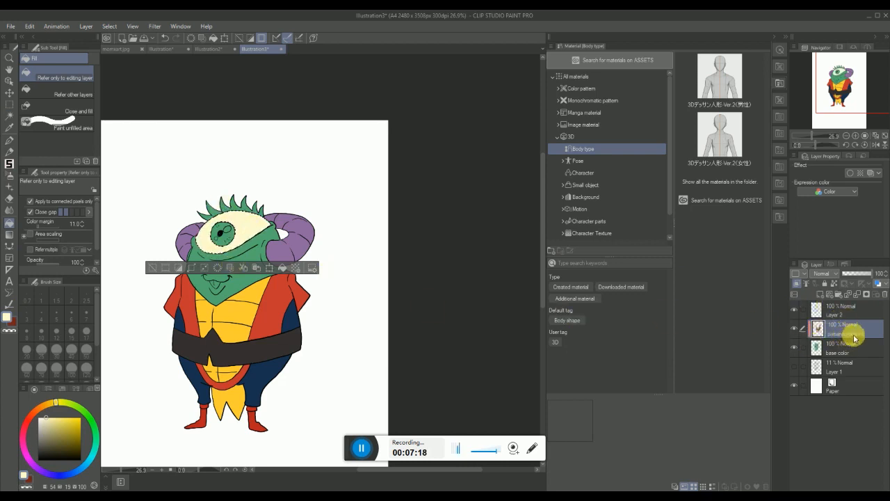
left_click(804, 329)
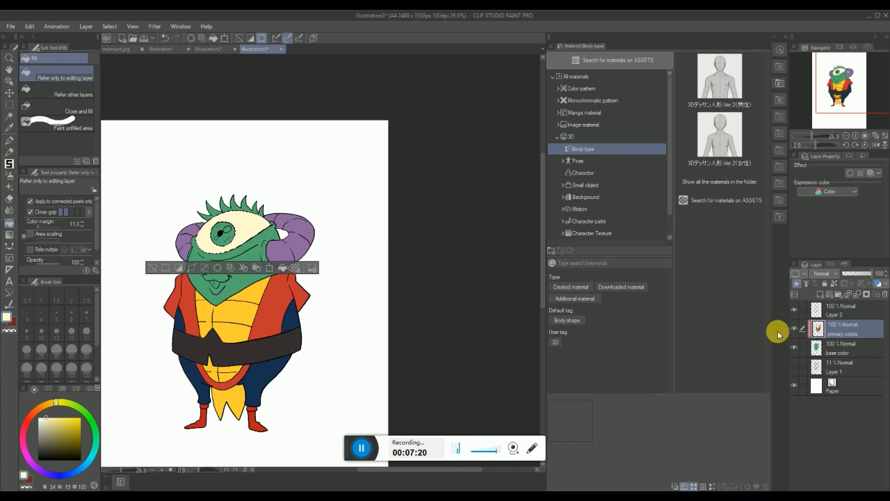
key("ctrl+d")
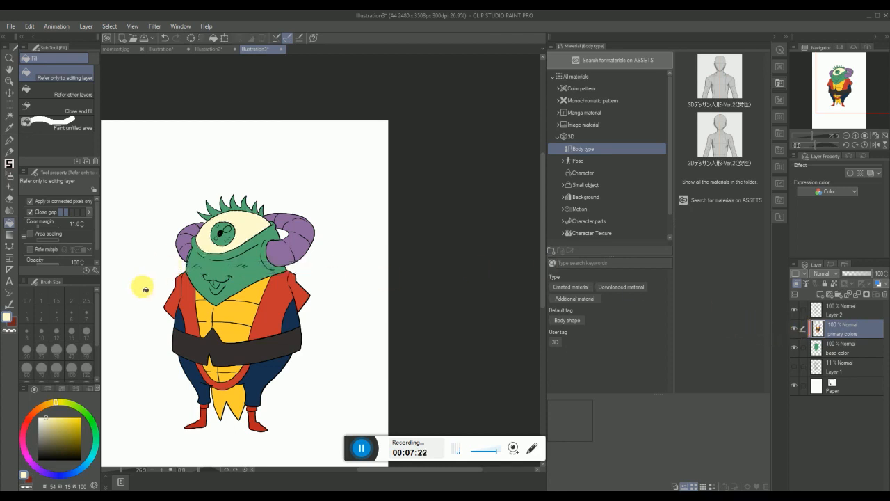
Paint the tooth below the smile white with the G-pen, and sample the face's green for touch-ups
left_click(9, 140)
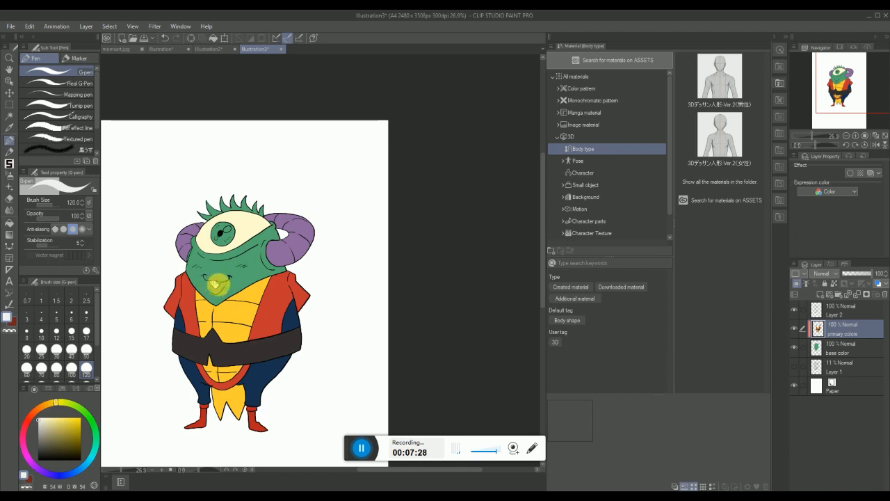
left_click(9, 127)
left_click(230, 270)
left_click(9, 139)
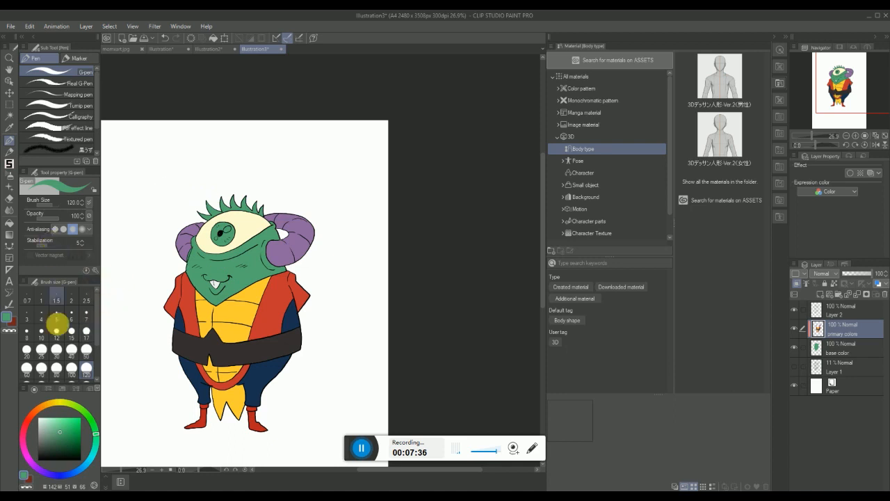
Paint the spikes on top of the head golden yellow with the G-pen, undoing any stray stroke
left_click(44, 405)
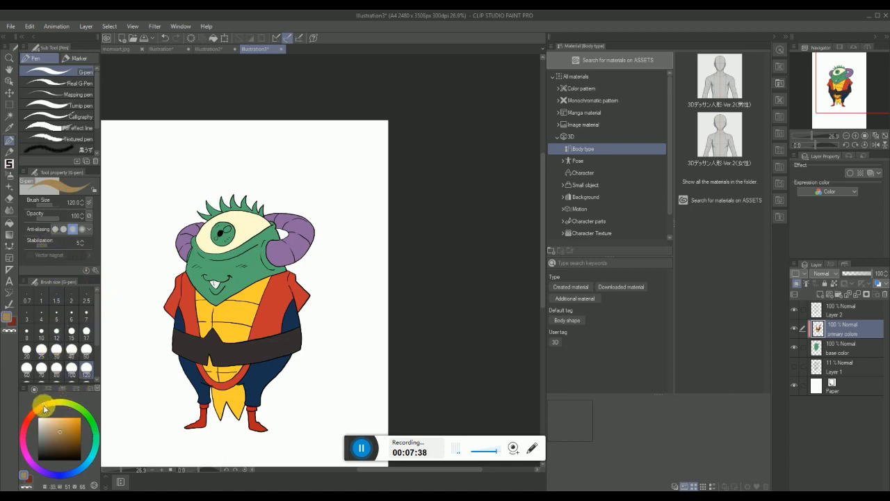
left_click(55, 402)
left_click(69, 420)
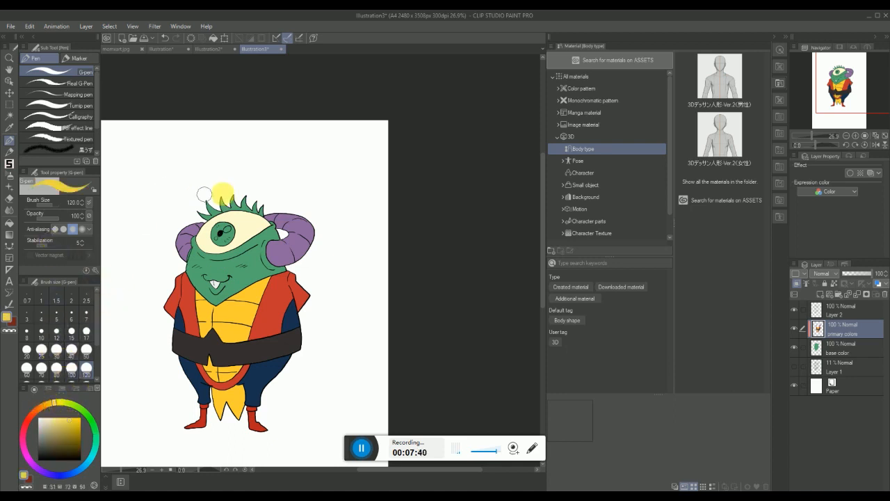
mouse_move(210, 203)
left_mouse_down()
mouse_move(199, 215)
mouse_move(236, 199)
mouse_move(216, 203)
mouse_move(268, 212)
mouse_move(255, 209)
left_mouse_up()
key("ctrl+z")
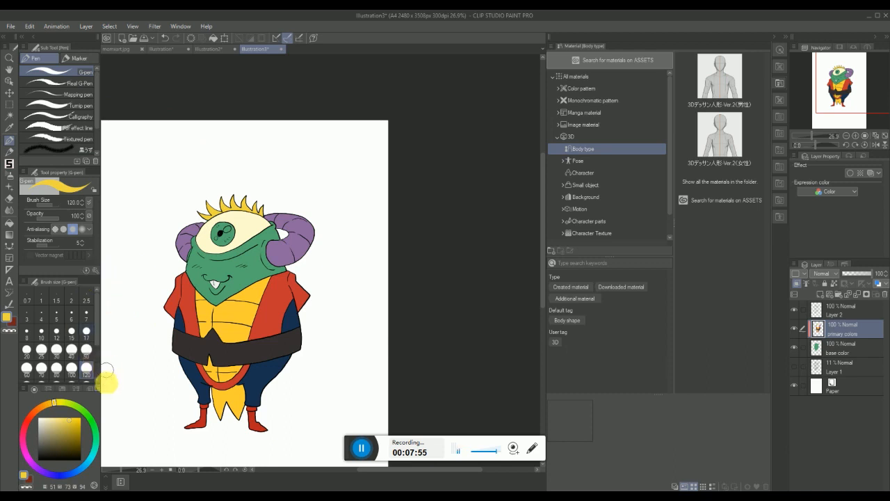
Paint the iris pink with the G-pen on the primary colors layer, and auto-select the pink area
left_click(22, 436)
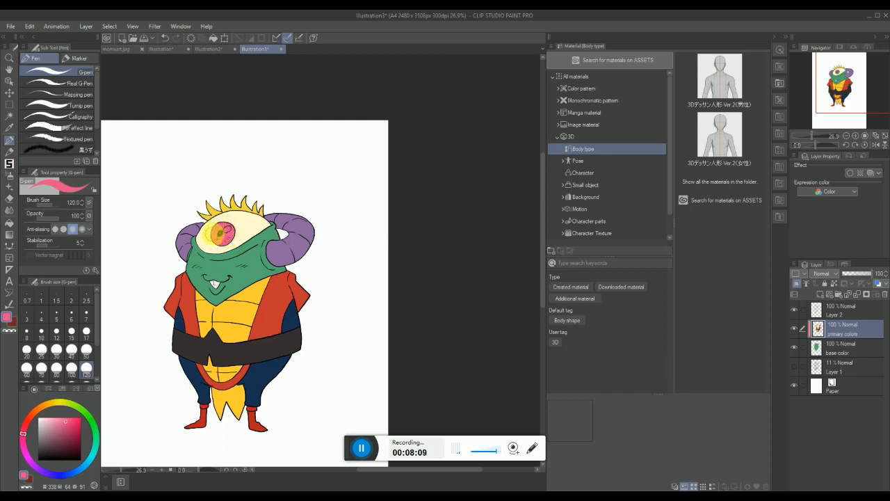
left_click(10, 115)
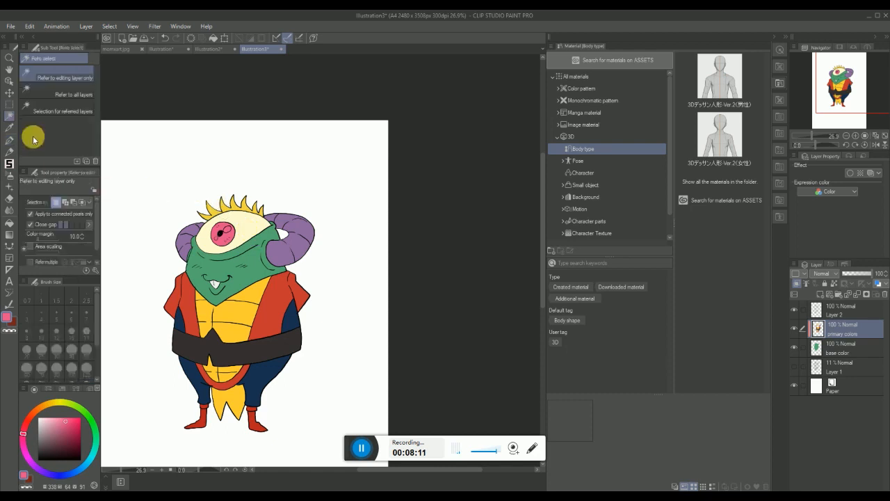
left_click(223, 234)
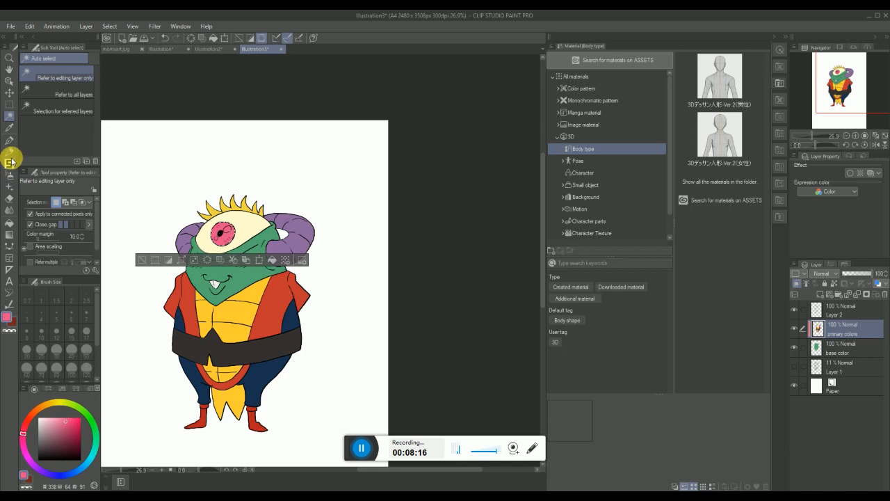
Shade the selected iris with a dark crimson using the Soft airbrush at size 120
left_click(10, 164)
left_click(74, 434)
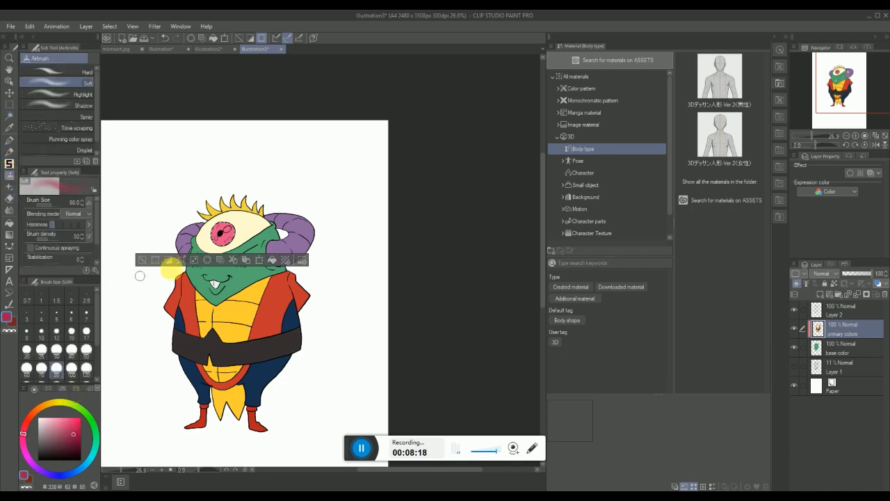
left_click(86, 368)
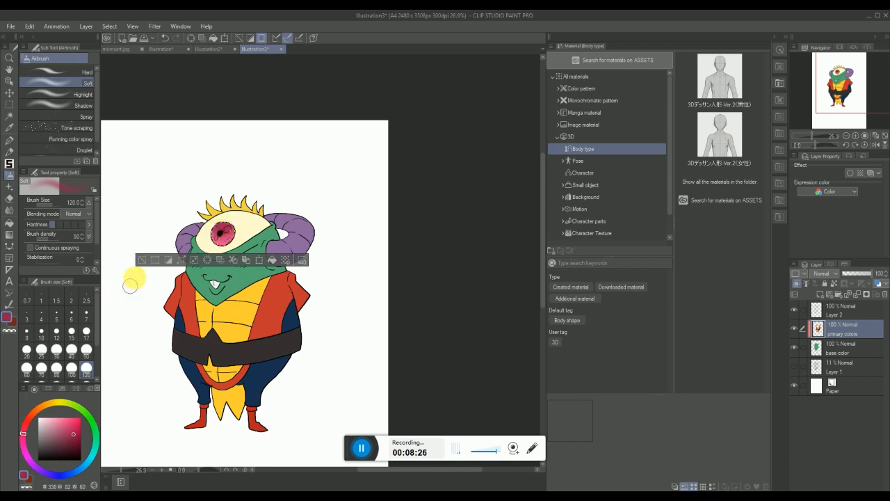
Brighten part of the selected iris with a light pink, and deselect
left_click(57, 417)
left_click(8, 131)
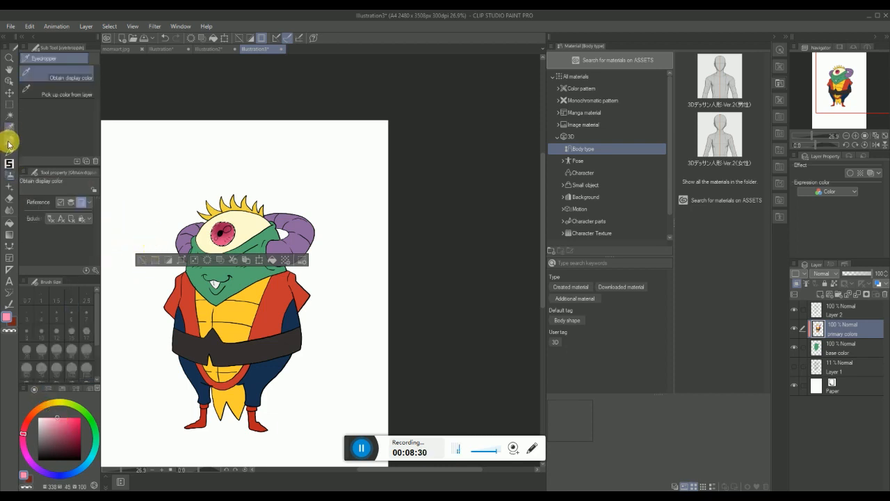
left_click(9, 142)
left_click(9, 153)
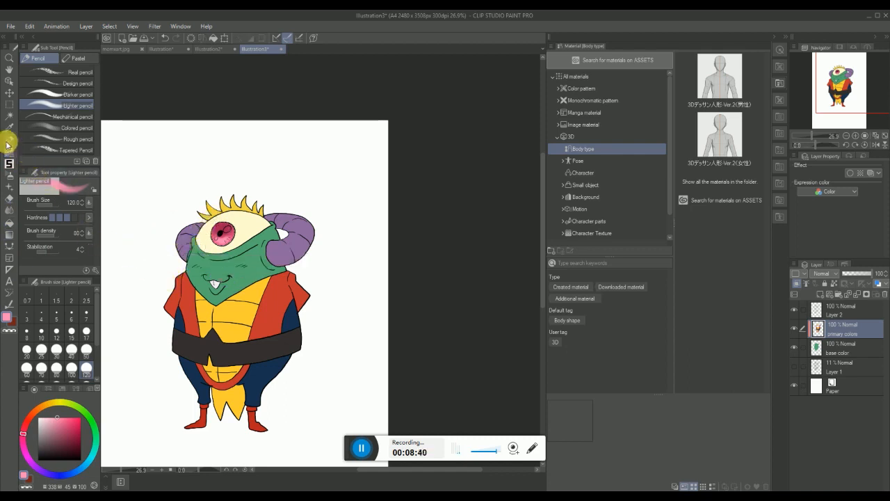
Add a new raster layer above Layer 2 and paint white highlights on the eye with the G-pen
left_click(9, 140)
left_click(45, 421)
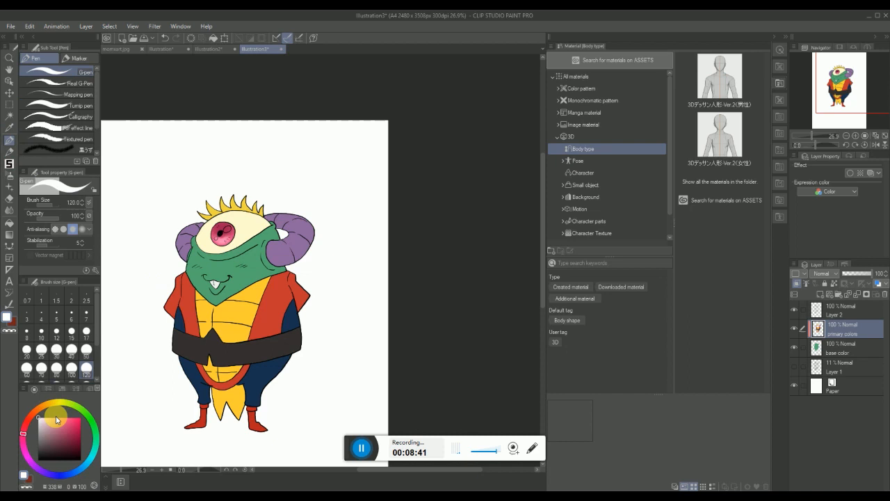
left_click(850, 310)
left_click(834, 326)
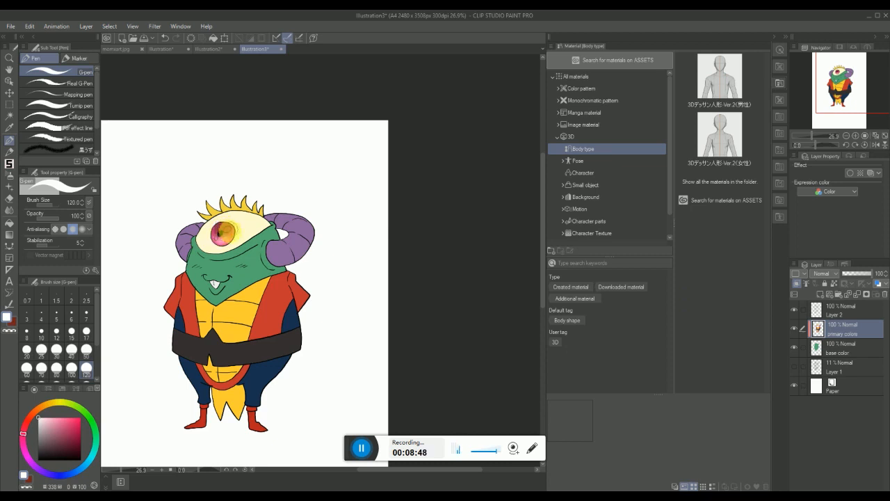
left_click_drag(847, 312, 823, 297)
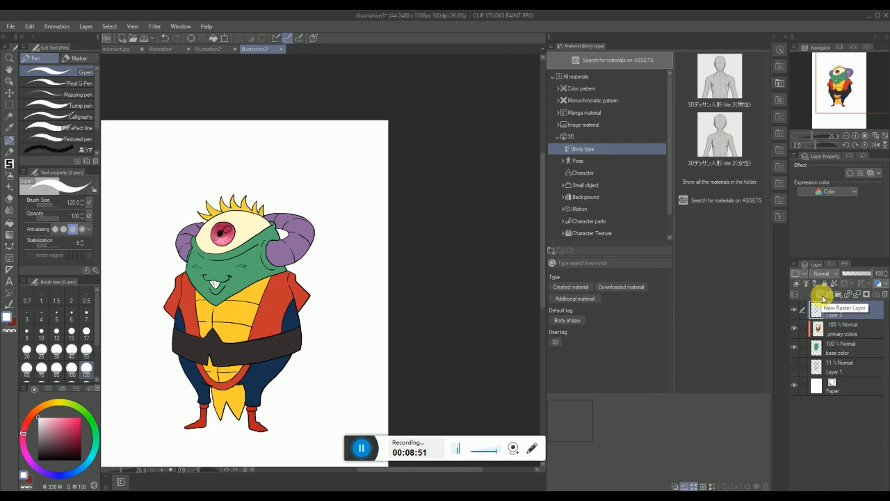
left_click(823, 297)
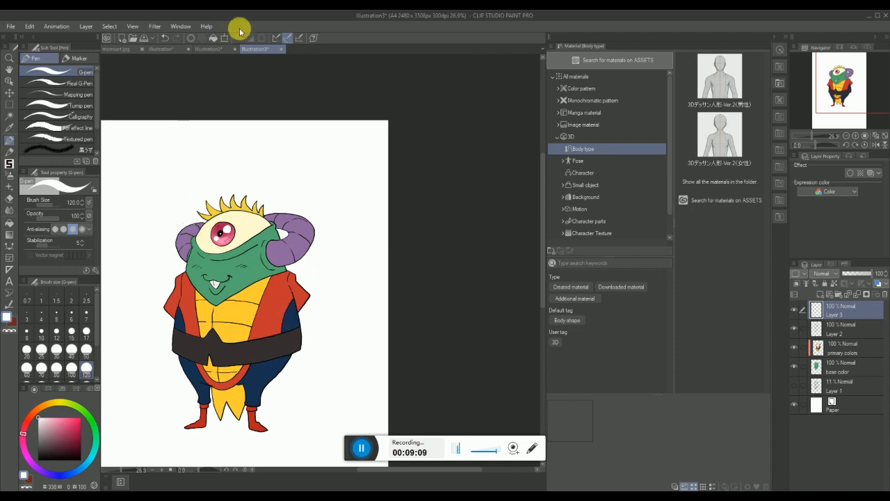
Add a raster layer named "shading" directly above the primary colors layer and set its blending mode to Multiply
left_click(834, 348)
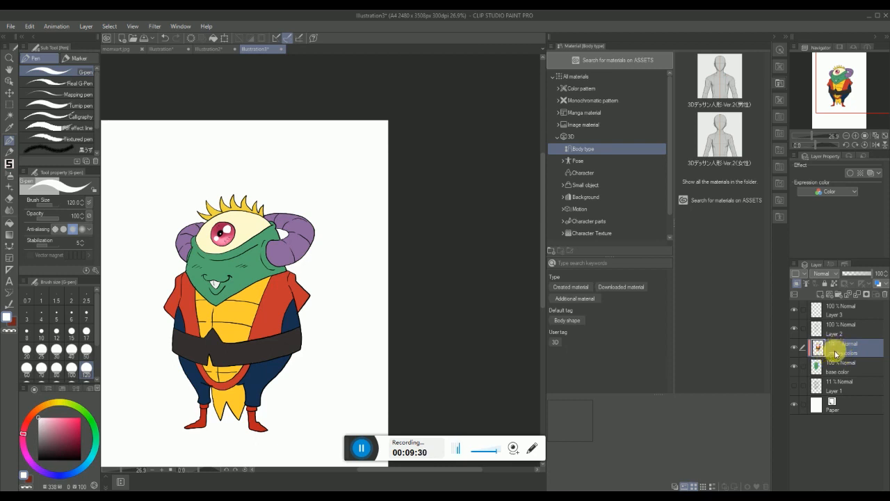
left_click(820, 297)
right_click(844, 355)
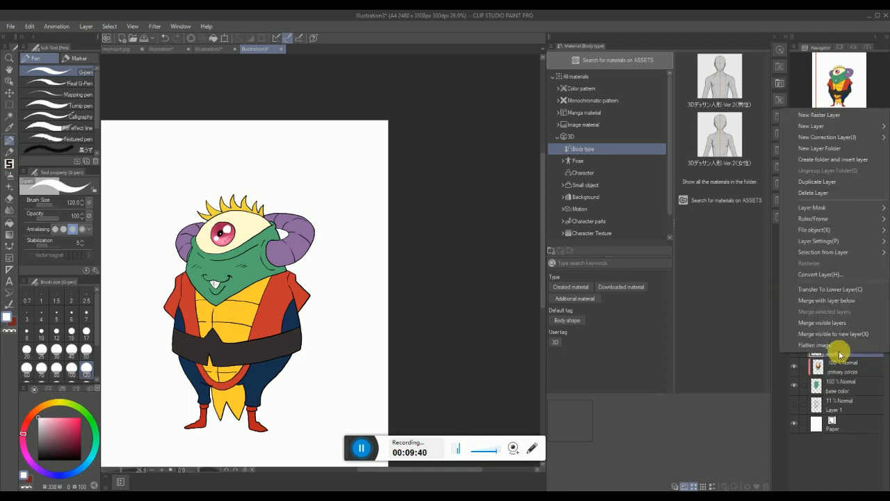
left_click(837, 357)
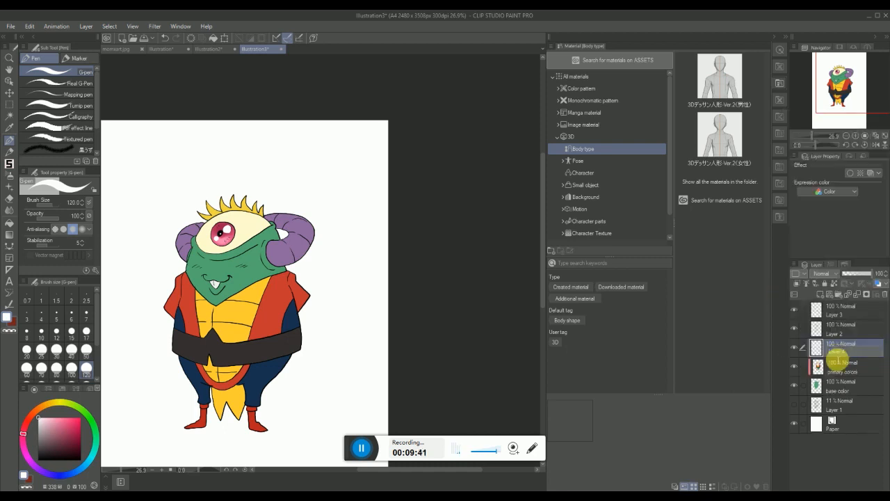
type("shading")
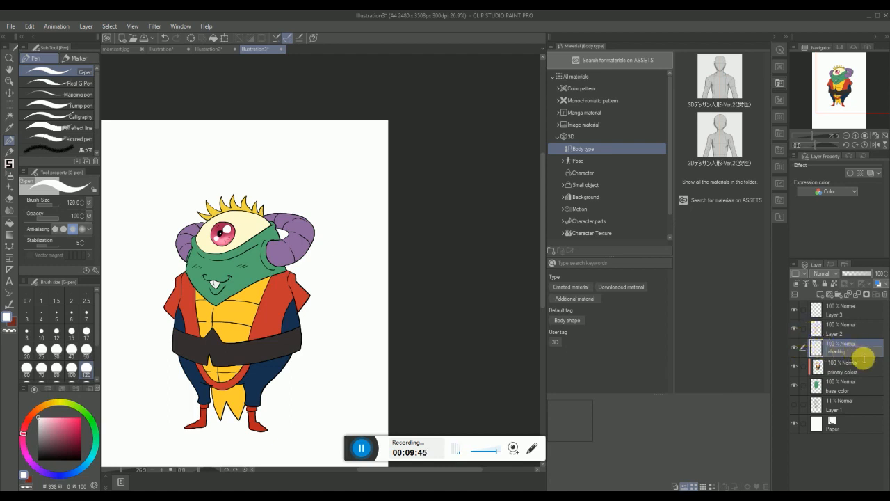
left_click(829, 276)
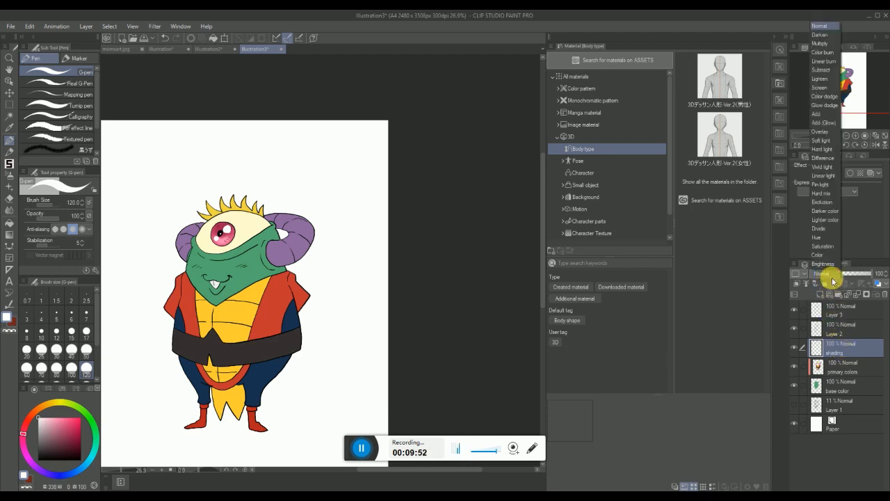
left_click(818, 43)
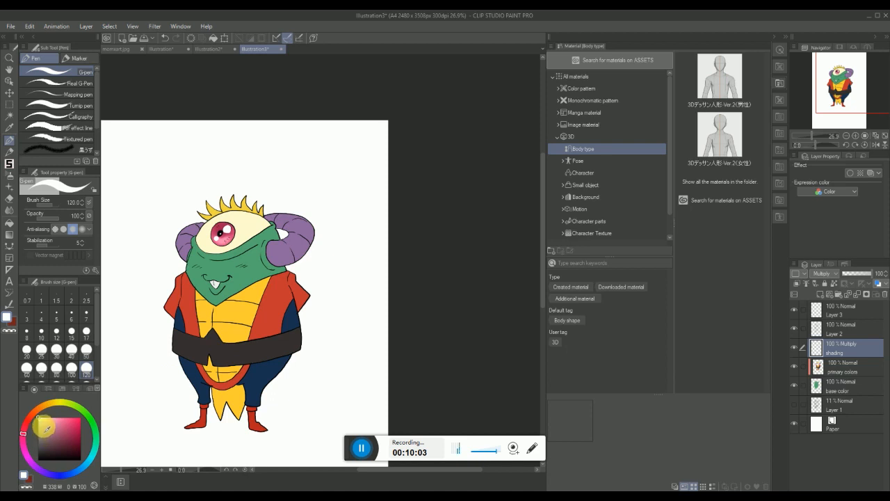
Choose a pale greyish pink and paint trial shadow strokes on the character's red sleeve with the G-pen at size 120
left_click_drag(45, 424, 42, 421)
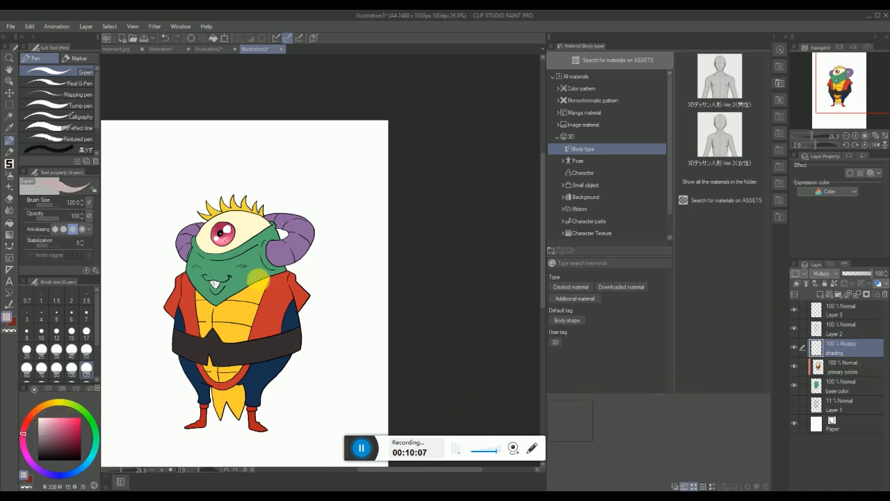
left_click_drag(283, 297, 292, 304)
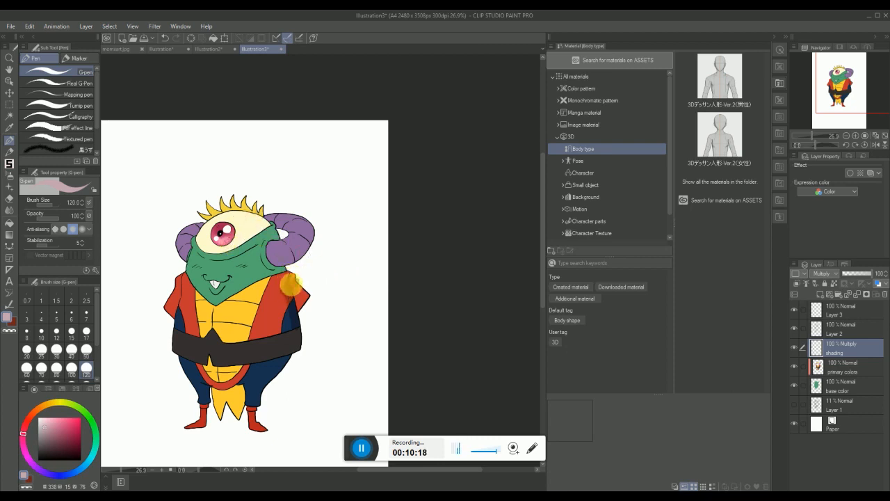
mouse_move(297, 286)
left_mouse_down()
mouse_move(288, 280)
mouse_move(298, 292)
mouse_move(289, 305)
left_mouse_up()
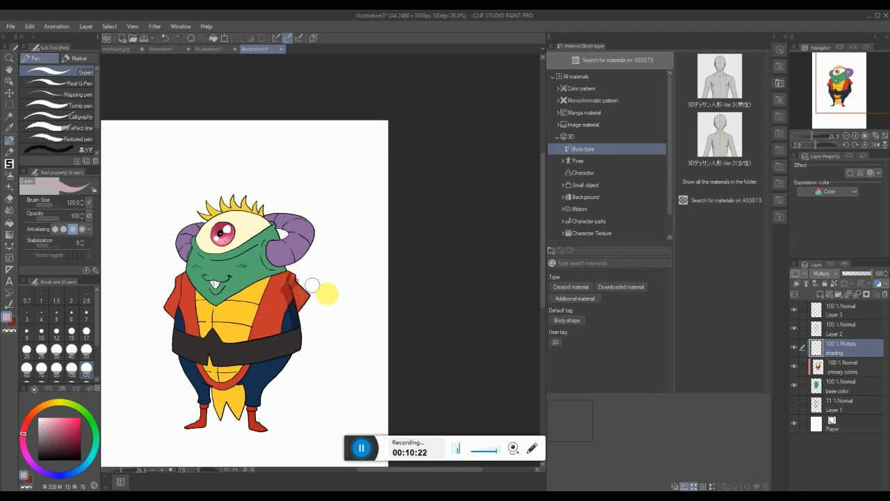
Clip the shading layer to the primary colors layer below it
right_click(836, 353)
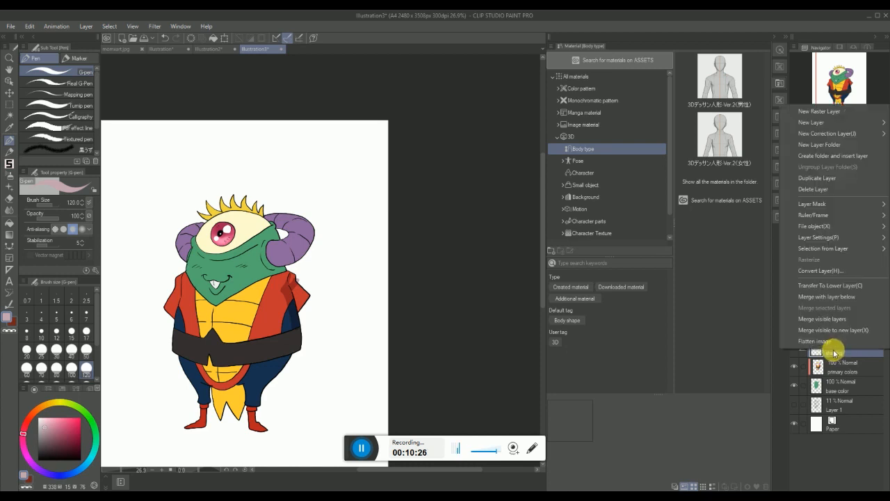
mouse_move(820, 238)
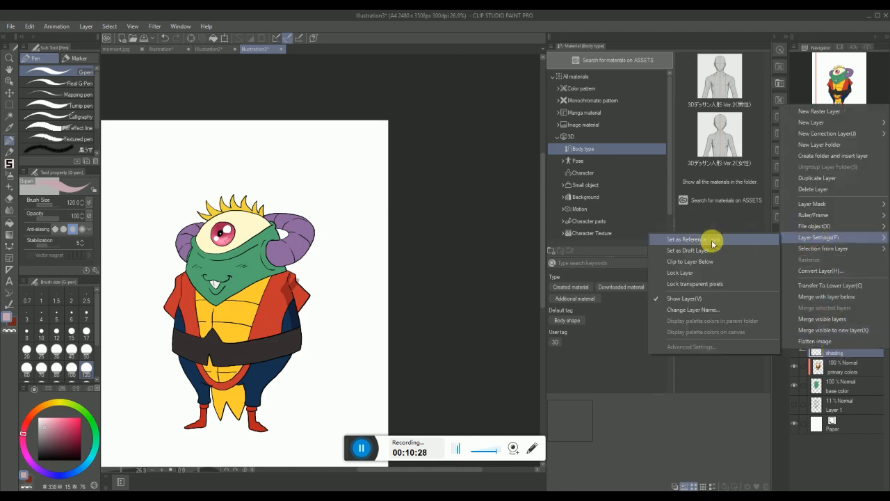
left_click(691, 262)
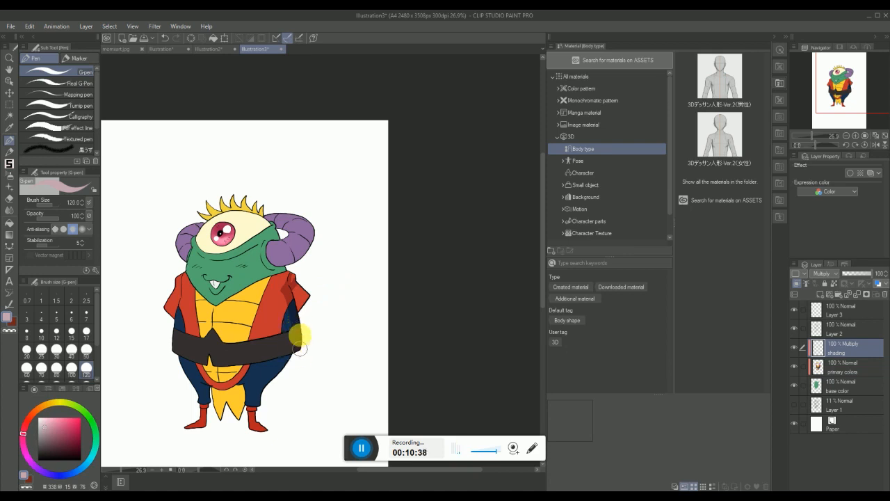
Paint greyish-pink G-pen shadows across the clothing, belly, tail, horns, face and eye on the clipped shading layer
left_click_drag(298, 282, 297, 309)
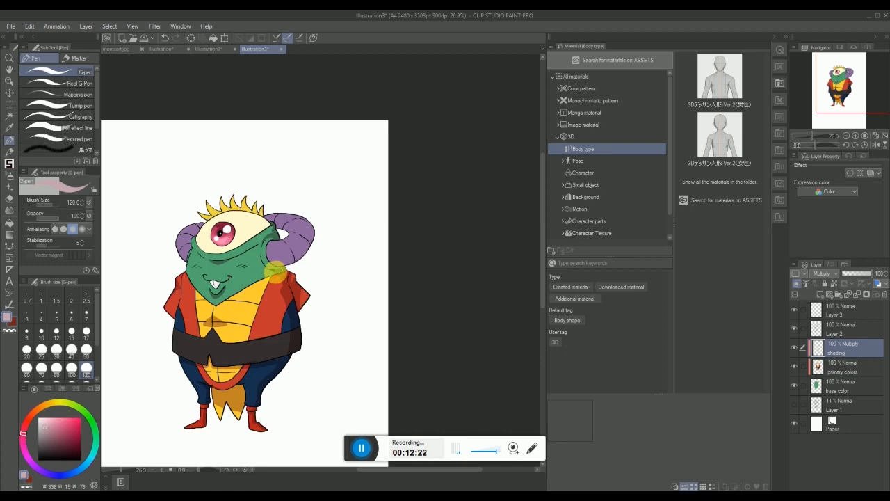
mouse_move(280, 286)
left_mouse_down()
mouse_move(292, 325)
mouse_move(287, 351)
left_mouse_up()
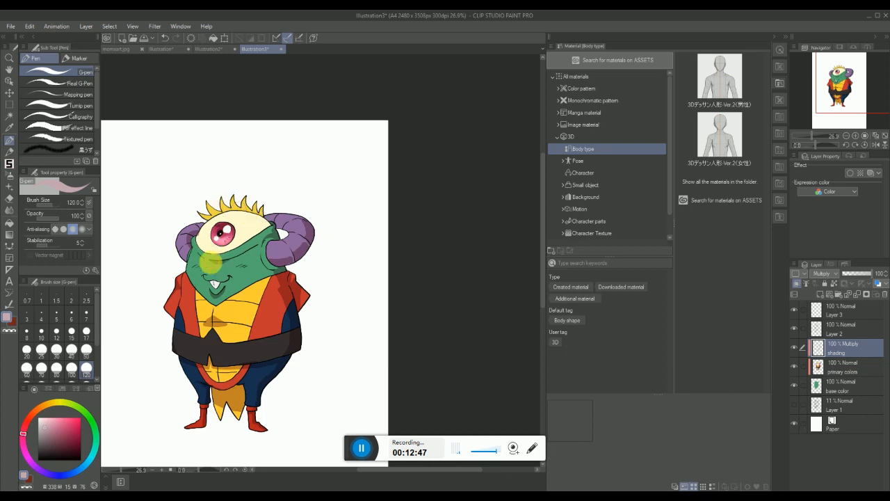
left_click_drag(208, 261, 232, 260)
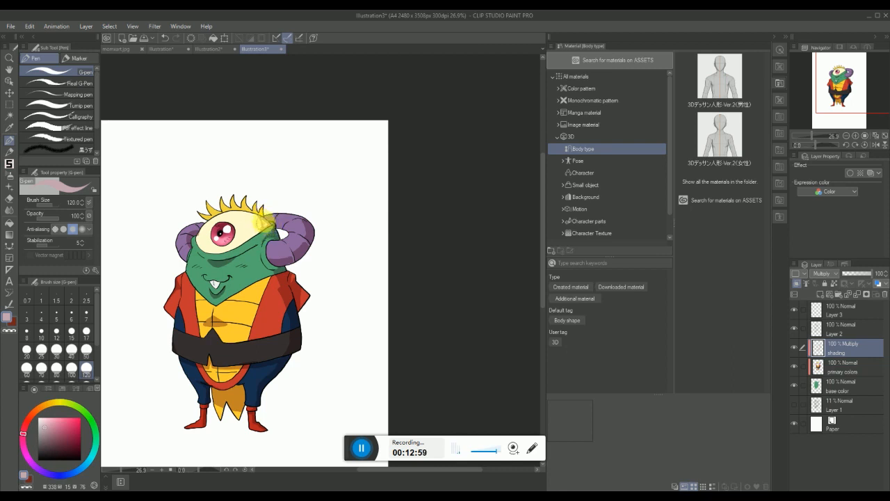
left_click_drag(193, 235, 195, 241)
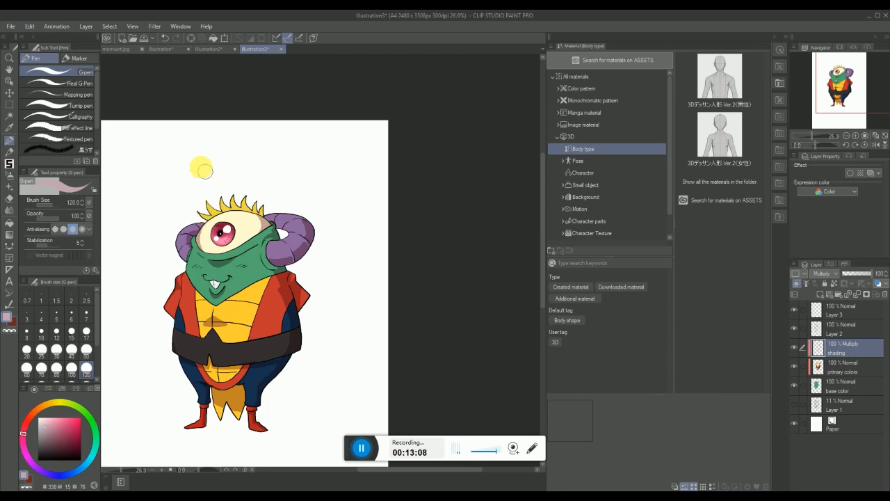
Shade the eyeball on the shading layer with the Soft airbrush at size 120
left_click(10, 150)
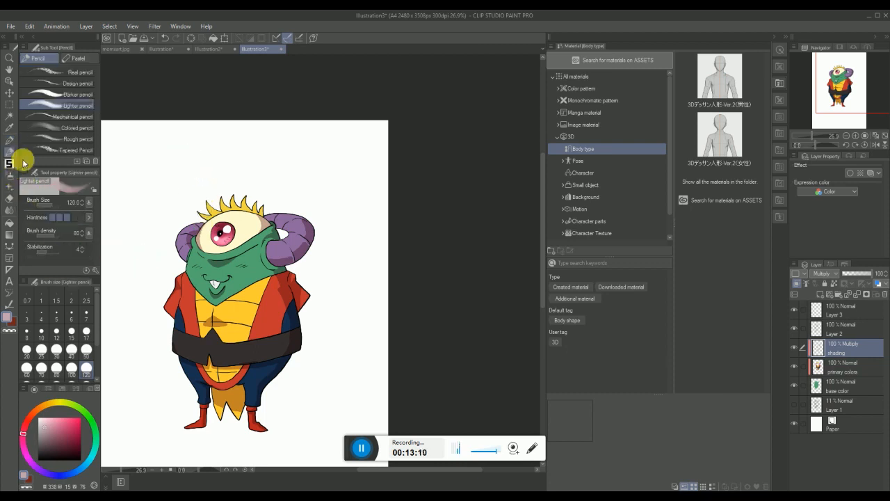
left_click(10, 174)
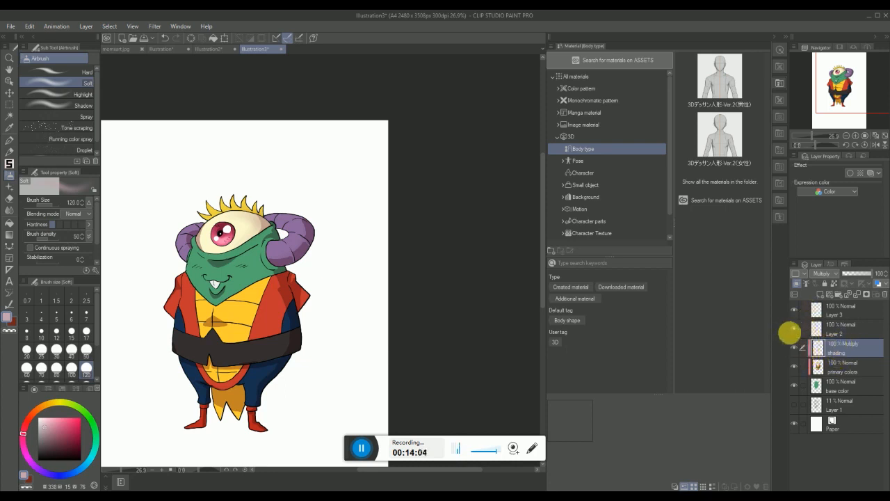
right_click(845, 351)
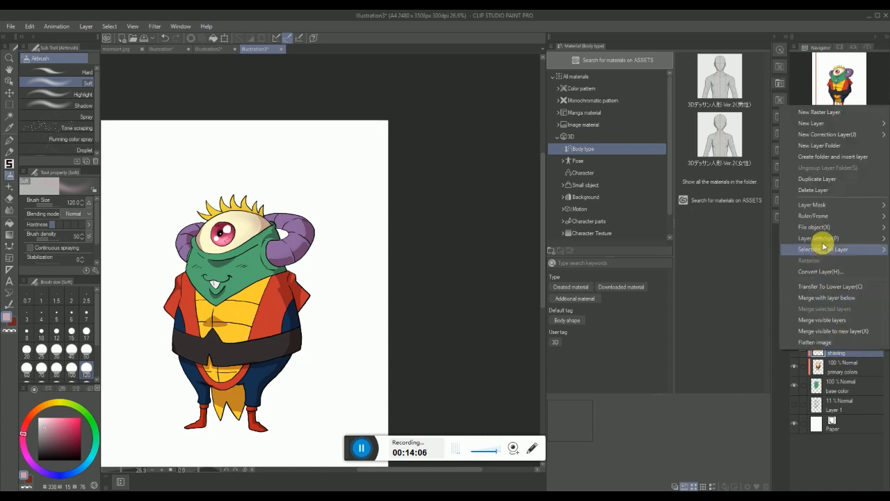
mouse_move(818, 236)
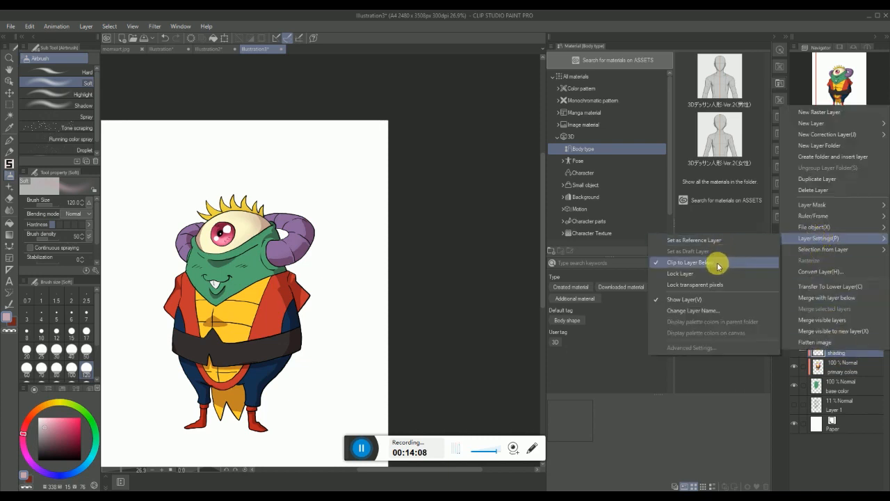
left_click(837, 354)
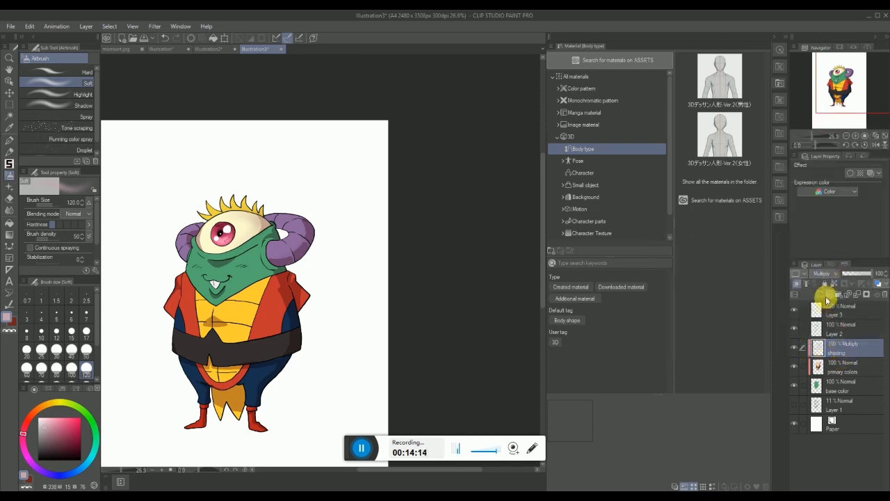
left_click(760, 94)
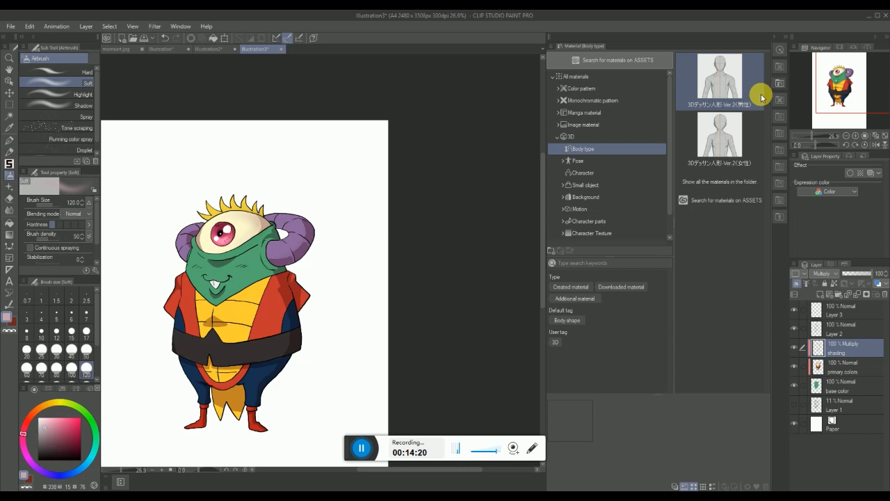
left_click(9, 60)
mouse_move(182, 283)
left_mouse_down()
mouse_move(188, 244)
mouse_move(206, 283)
mouse_move(177, 272)
left_mouse_up()
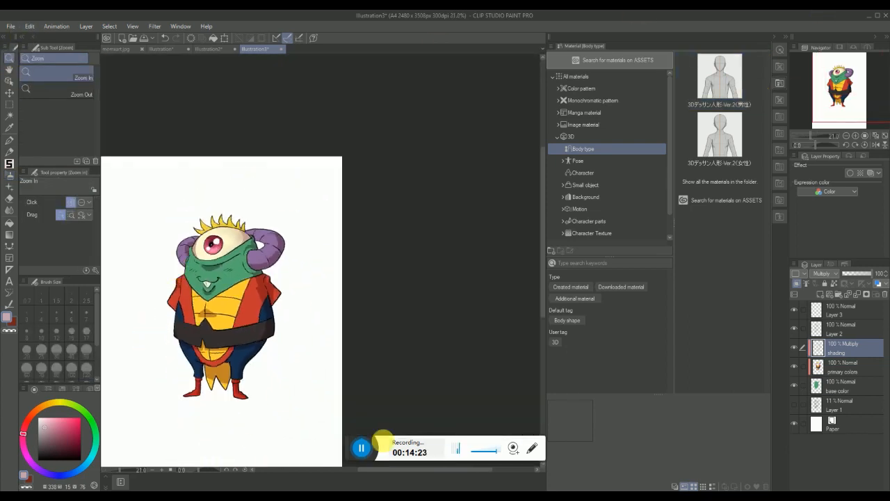
left_click_drag(462, 471, 429, 472)
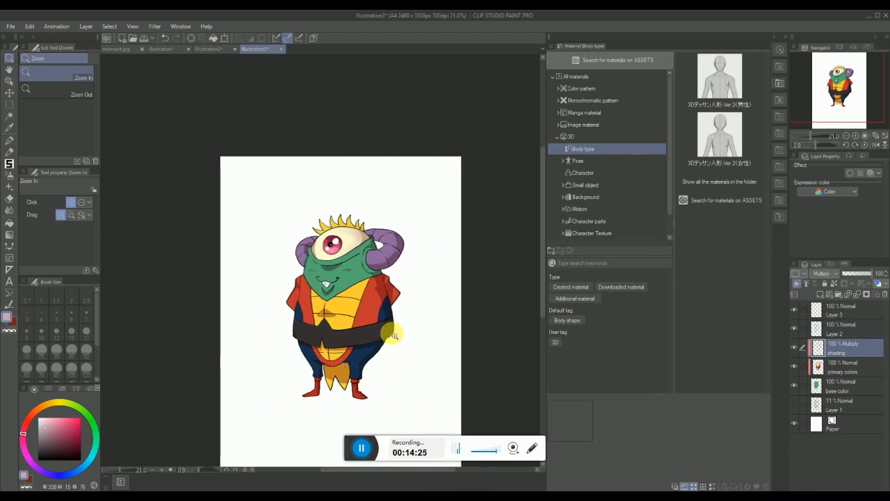